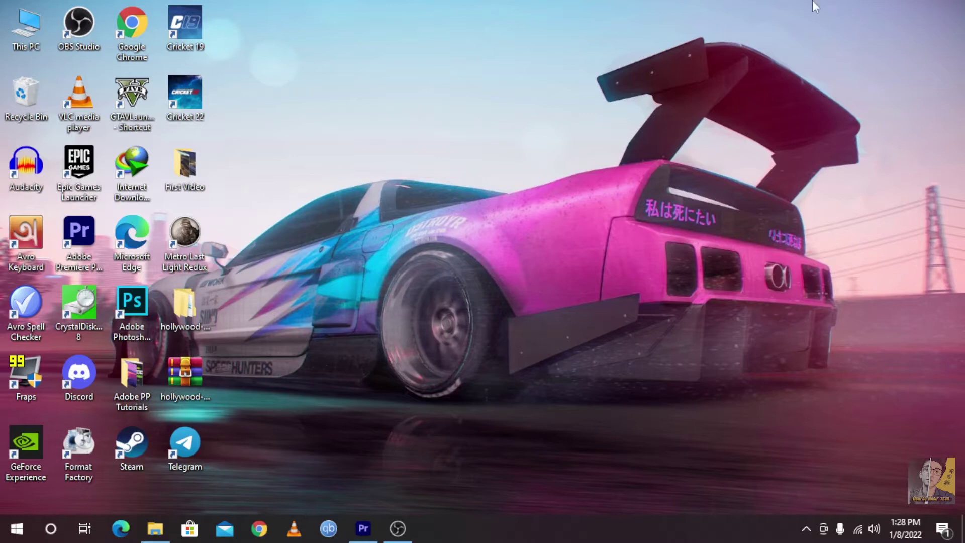
Switch to Premiere Pro and create a new project named audio+text with the default settings.
left_click(362, 527)
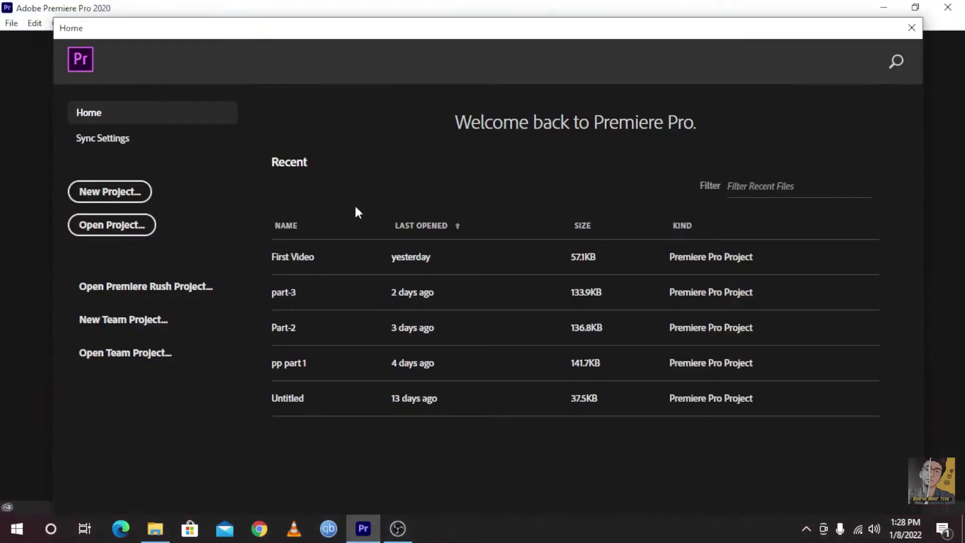
left_click(137, 186)
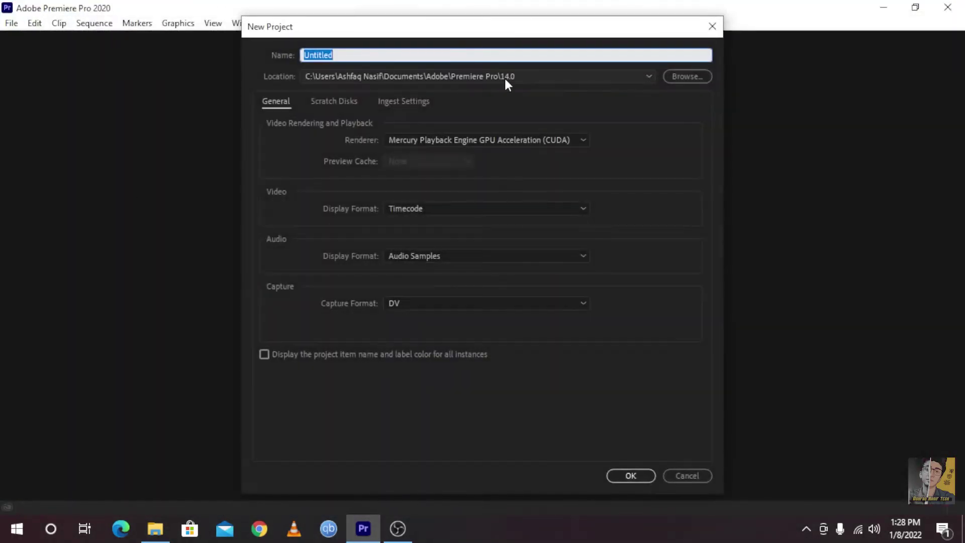
type("audio+")
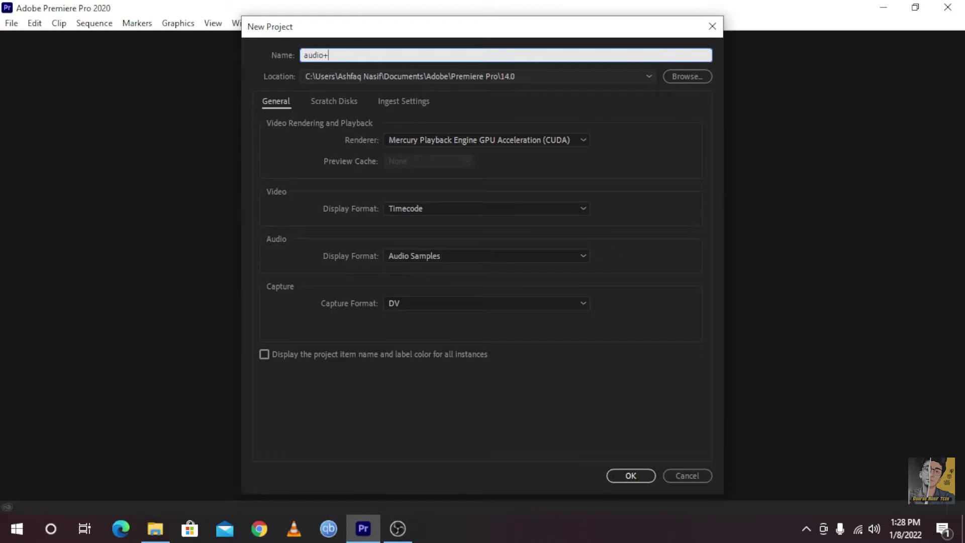
type("text")
key("Return")
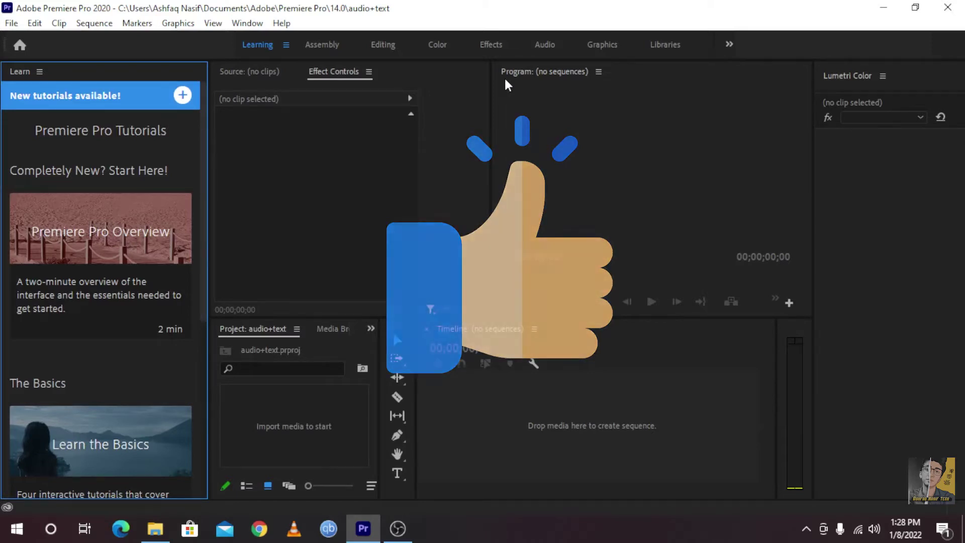
Look through the media files in the First Video desktop folder, preview the hotel image, and switch back to Premiere Pro.
left_click(363, 528)
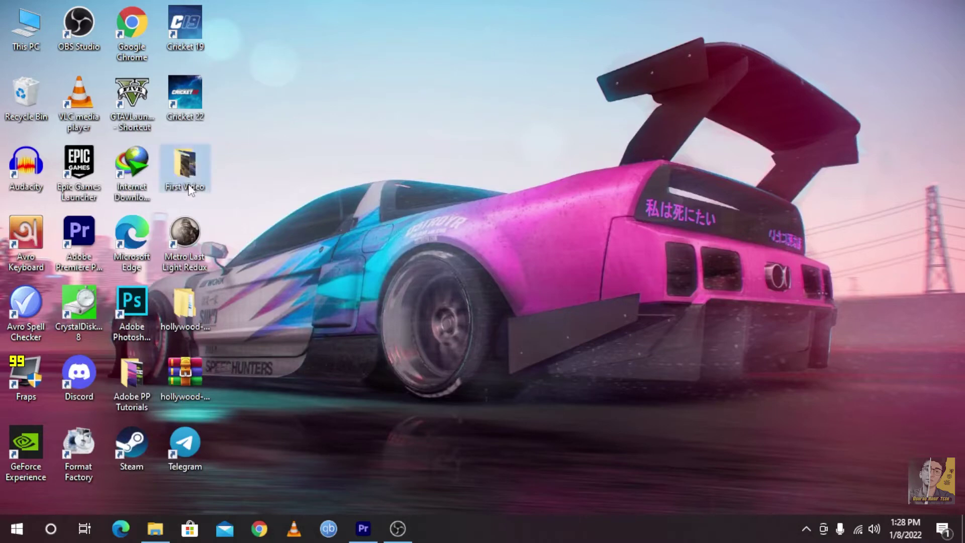
double_click(184, 165)
double_click(165, 151)
left_click(947, 10)
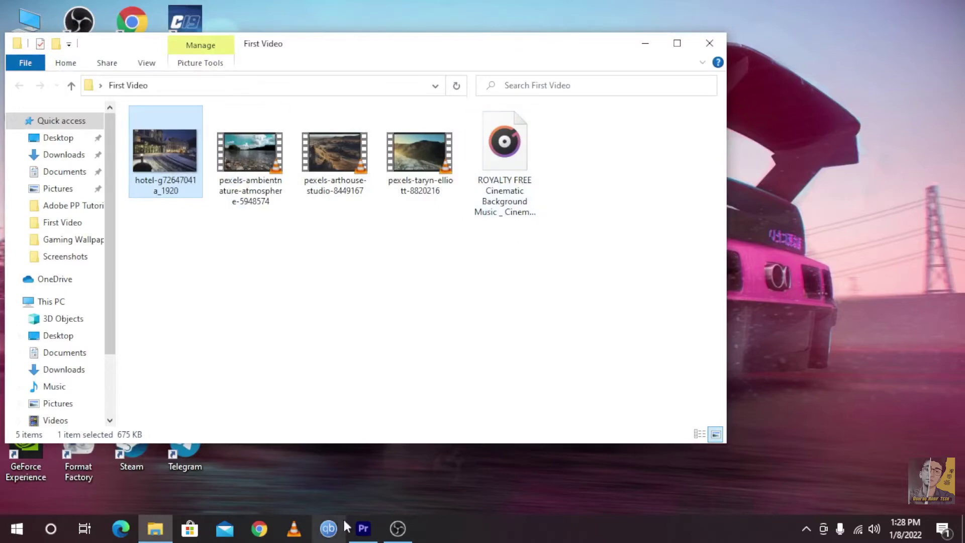
left_click(384, 527)
left_click(384, 526)
left_click(372, 528)
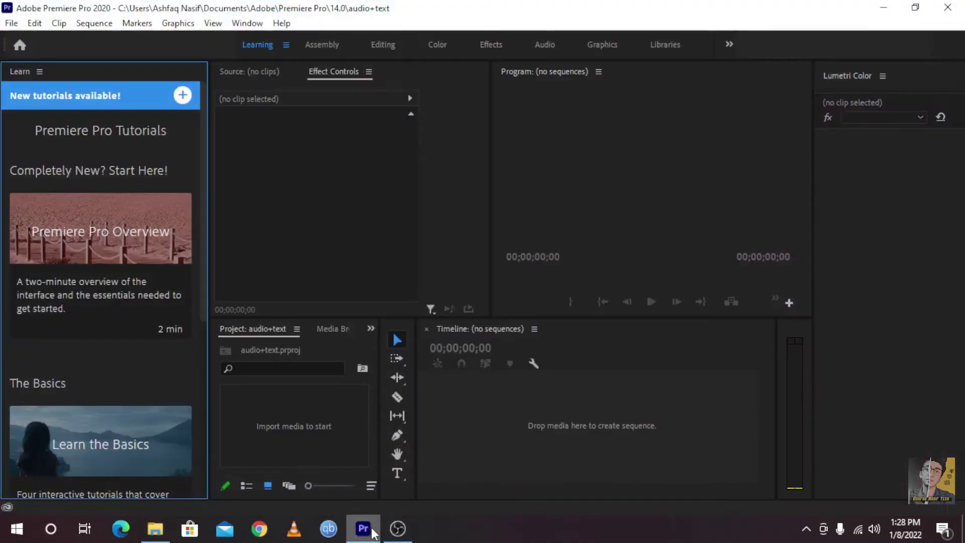
Import the pexels-ambientnature-atmosphere-5948574 video and the ROYALTY FREE Cinematic Background Music file from the First Video folder.
left_click(296, 428)
double_click(296, 426)
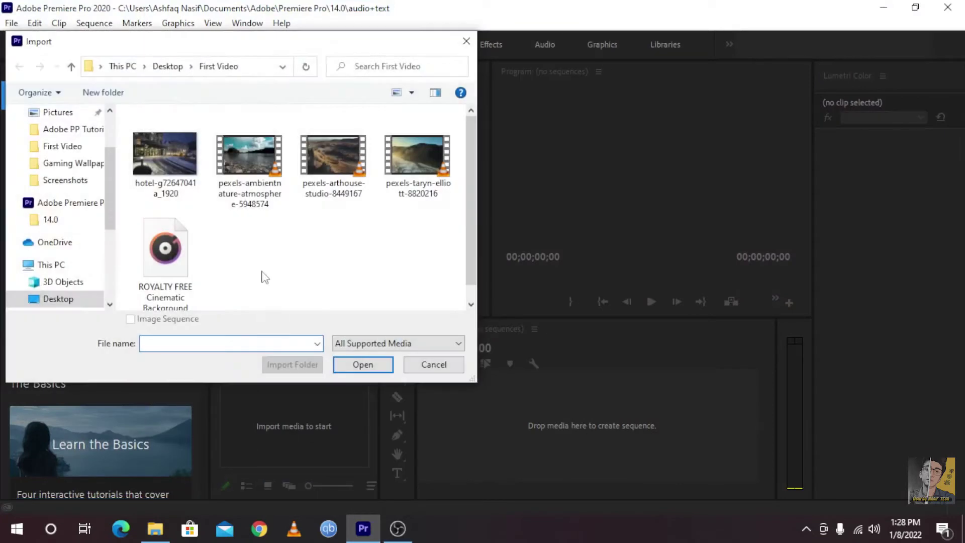
left_click(253, 200)
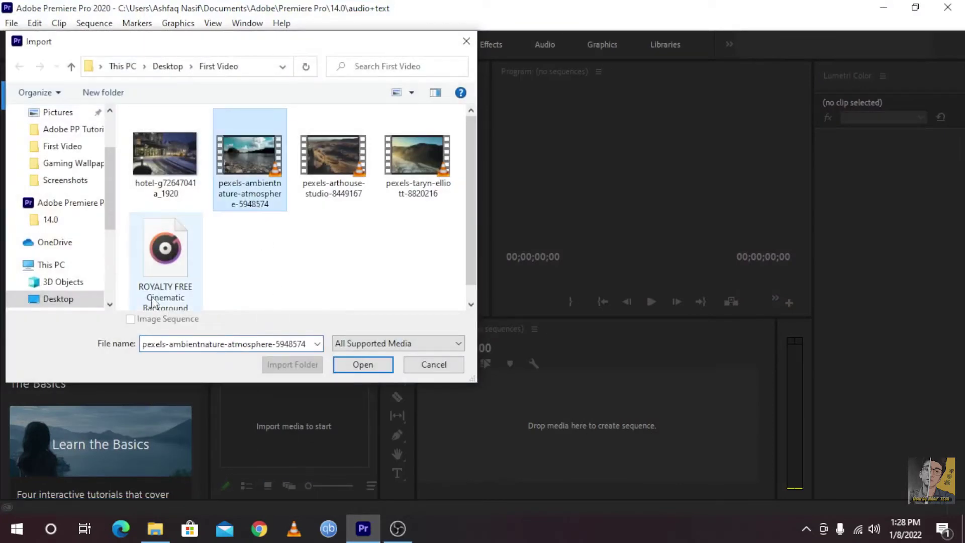
left_click(157, 281, "ctrl")
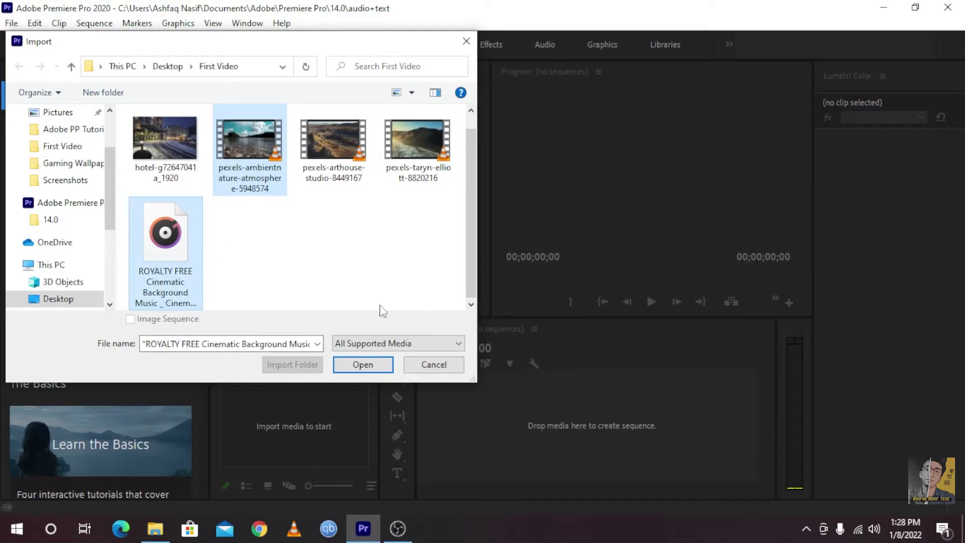
left_click(360, 365)
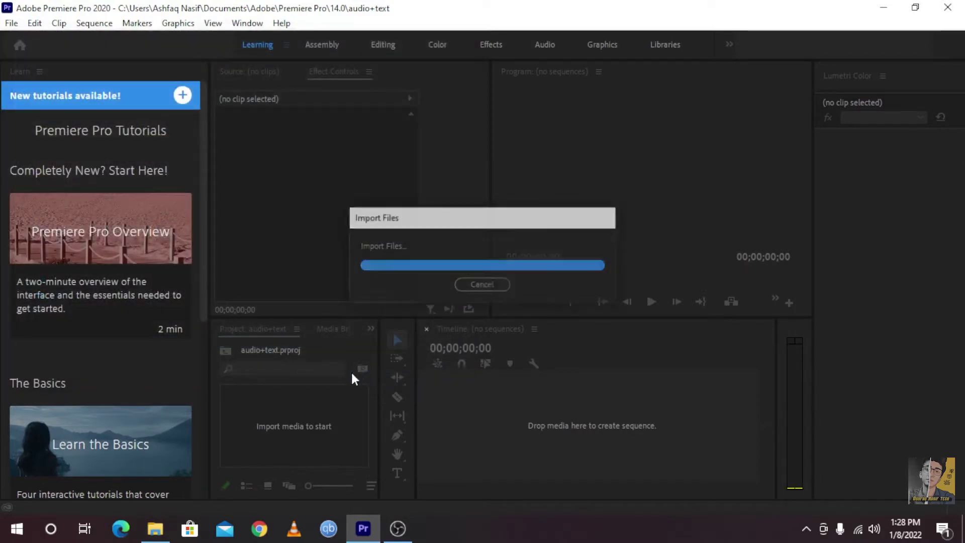
left_click(294, 452)
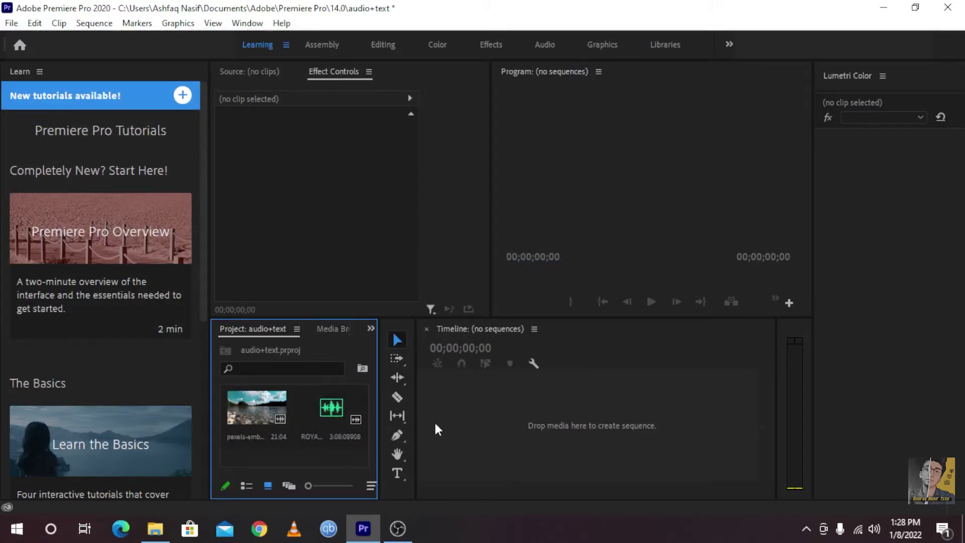
Create a sequence from the pexels-ambientnature-atmosphere-5948574 clip and unlink and delete its original audio.
left_click_drag(262, 424, 538, 402)
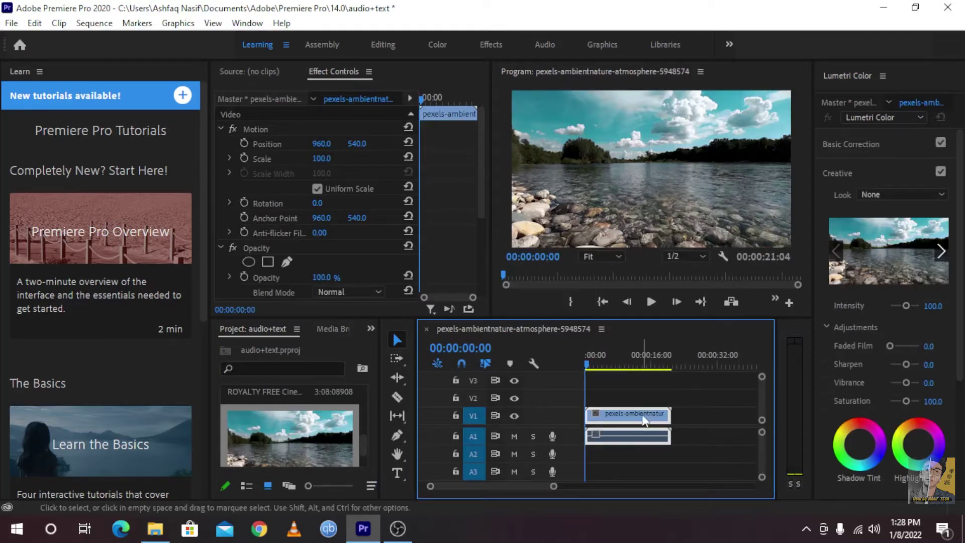
right_click(625, 421)
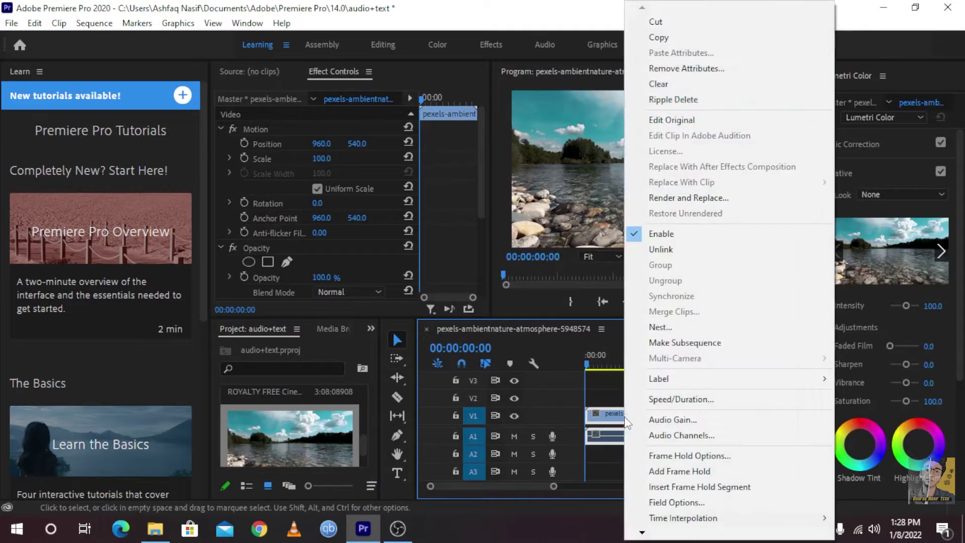
left_click(655, 249)
left_click(618, 439)
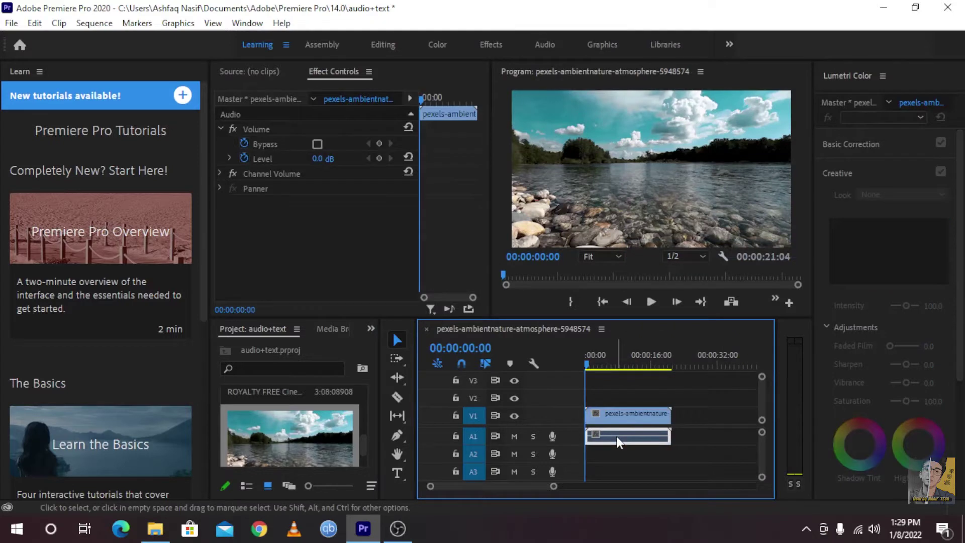
key("Delete")
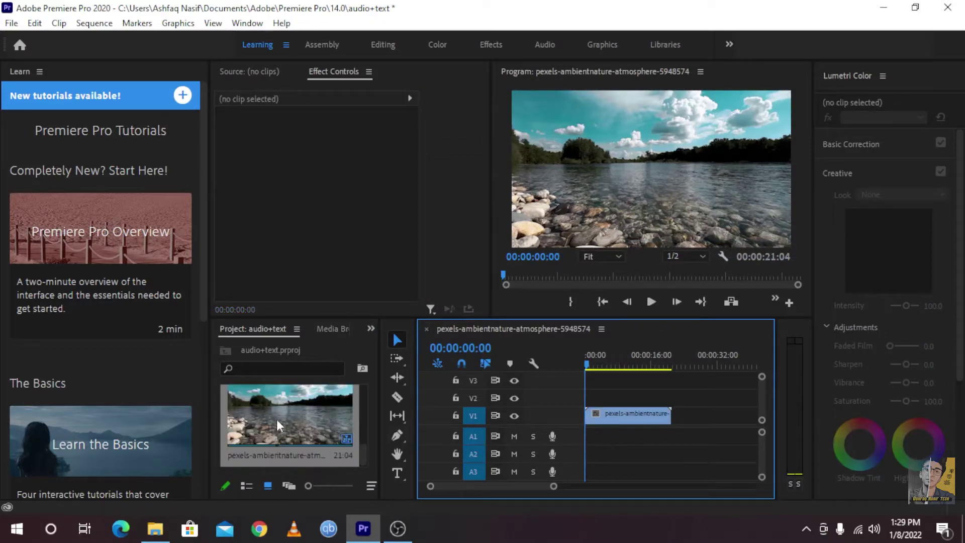
Add the ROYALTY FREE cinematic music to track A1, starting at the beginning of the sequence.
scroll(281, 430, "down", 2)
scroll(283, 434, "up", 2)
scroll(286, 436, "down", 1)
left_click_drag(288, 436, 582, 434)
scroll(682, 428, "down", 4)
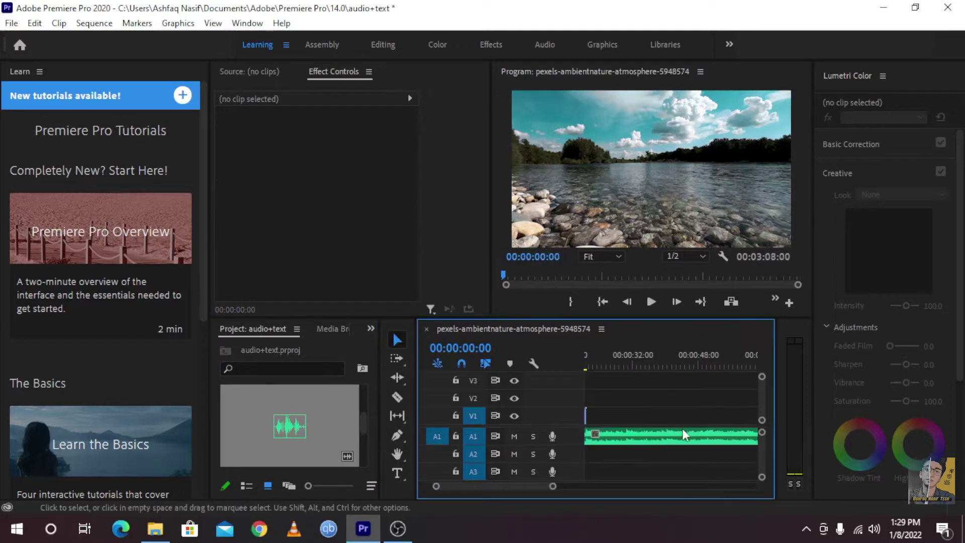
scroll(646, 434, "up", 3)
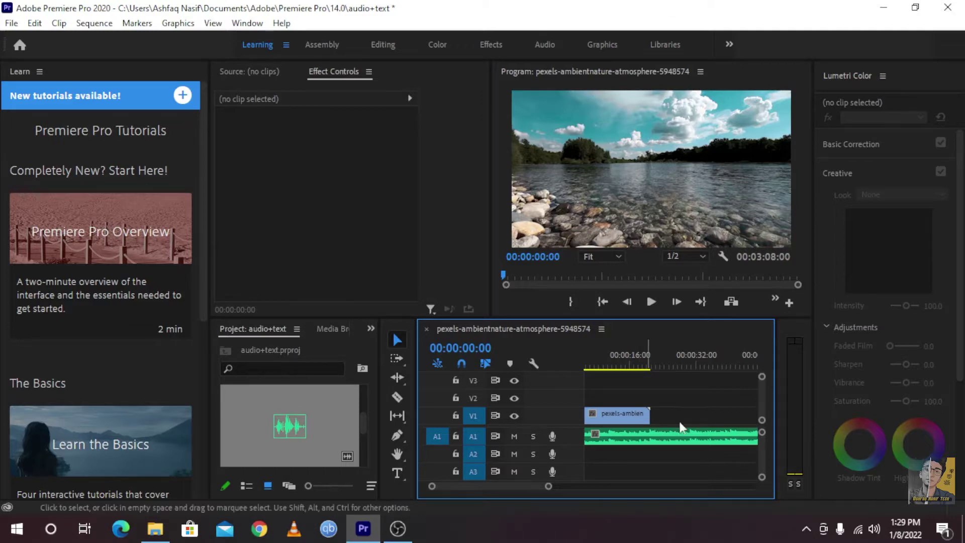
Cut the music clip at the end of the video, at 00:00:20:26, and delete the excess part.
left_click_drag(662, 356, 652, 388)
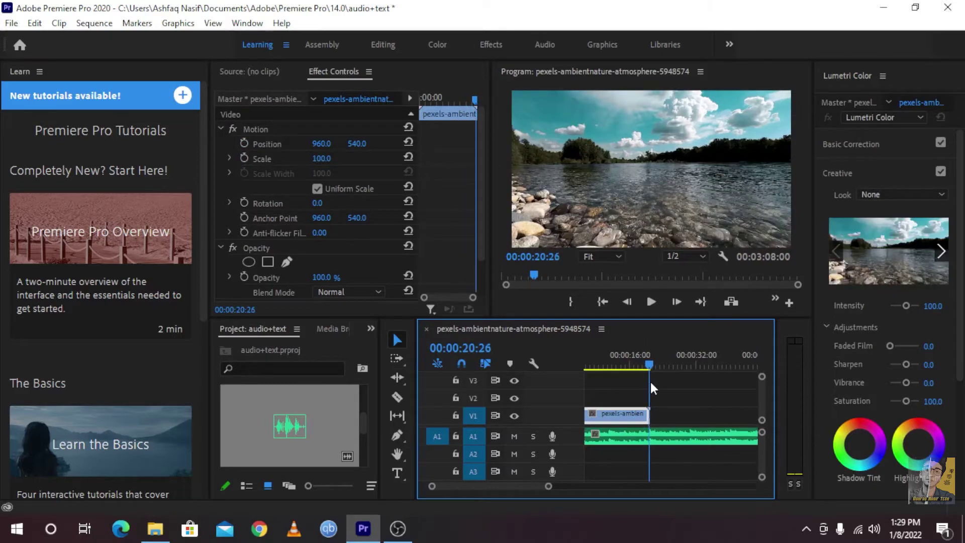
left_click(656, 440)
left_click(397, 397)
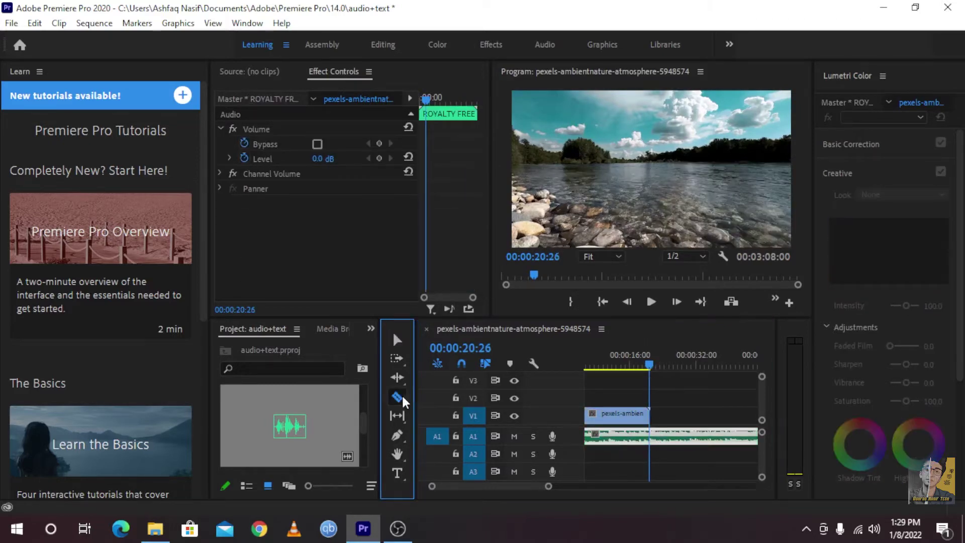
left_click(653, 437)
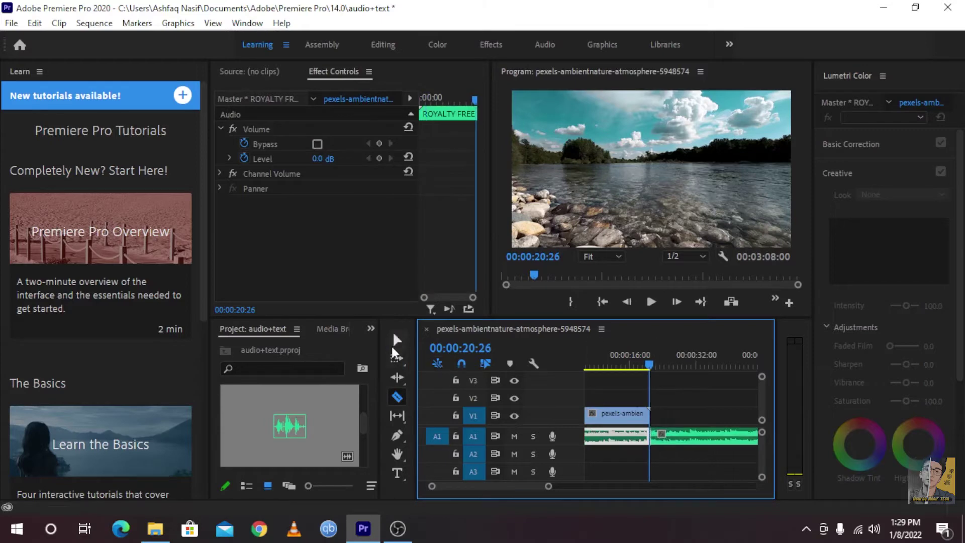
key("v")
left_click(701, 442)
key("Delete")
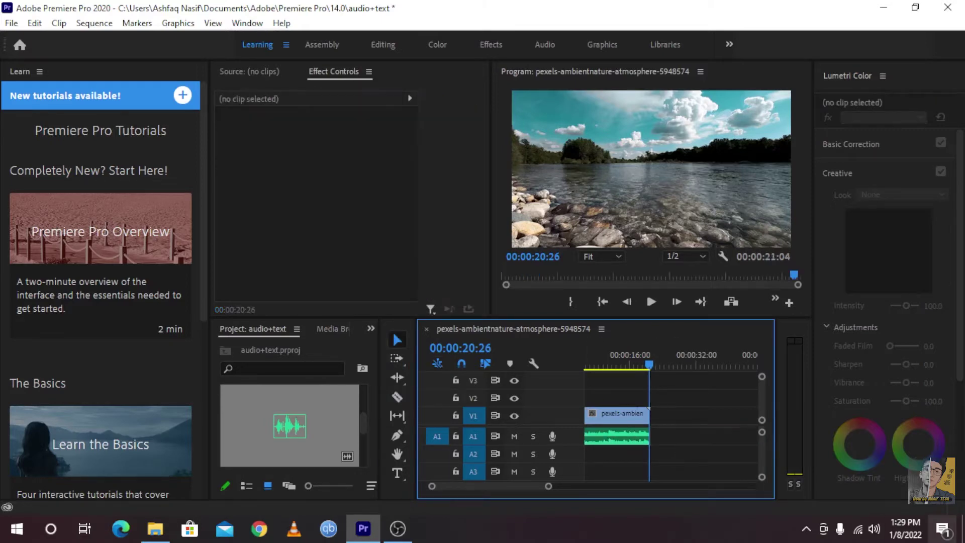
Move the playhead back to 00:00:02:12 in the sequence.
left_click_drag(647, 365, 606, 365)
left_click(603, 434)
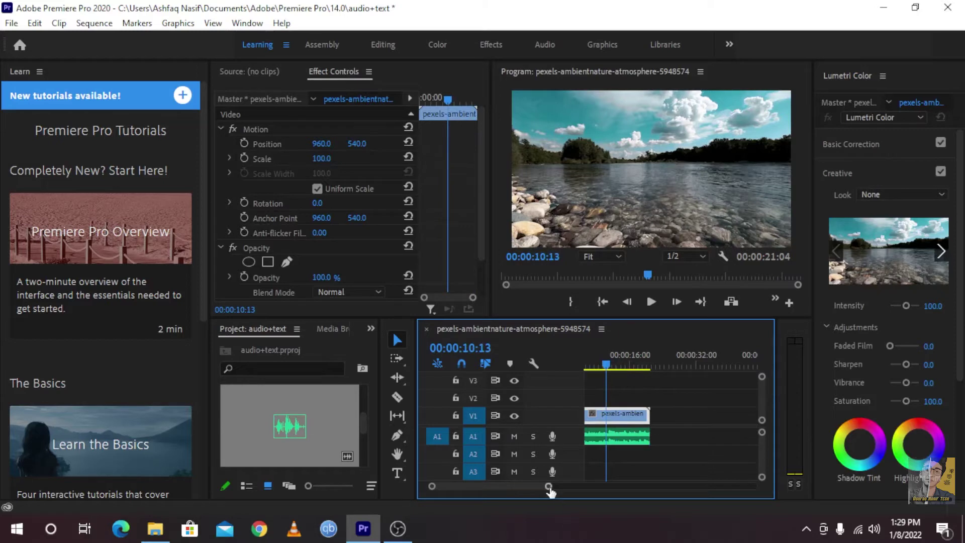
left_click_drag(550, 490, 503, 501)
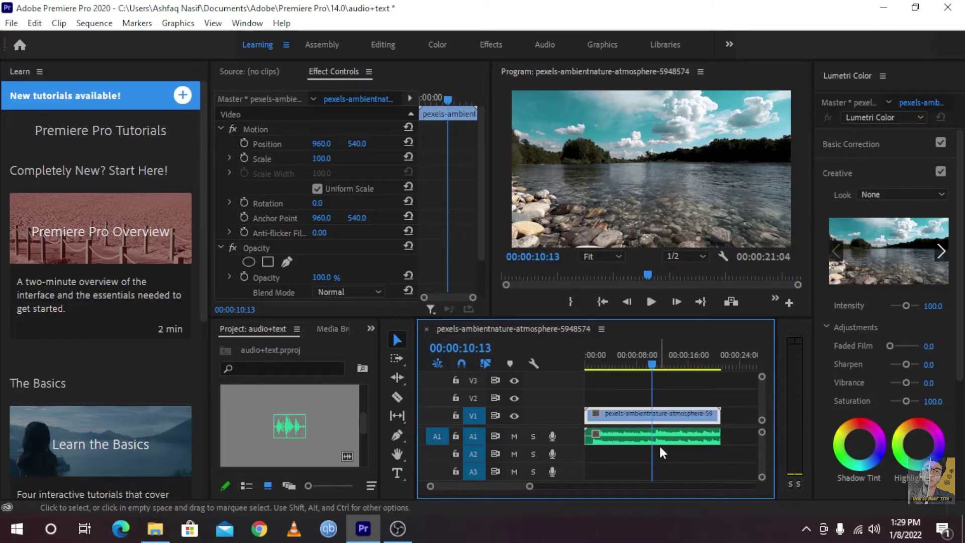
left_click_drag(652, 364, 599, 366)
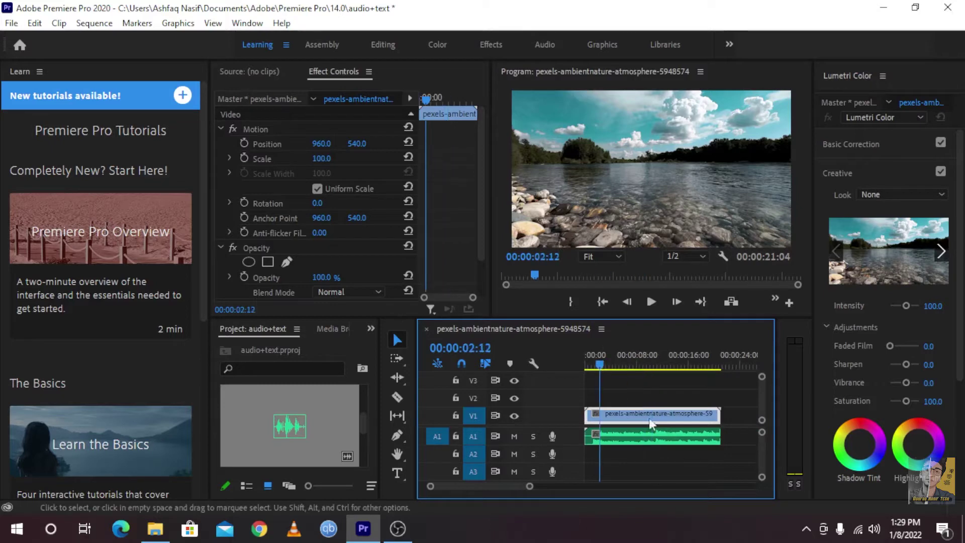
Select the music clip on track A1 and show its volume settings in Effect Controls.
double_click(629, 439)
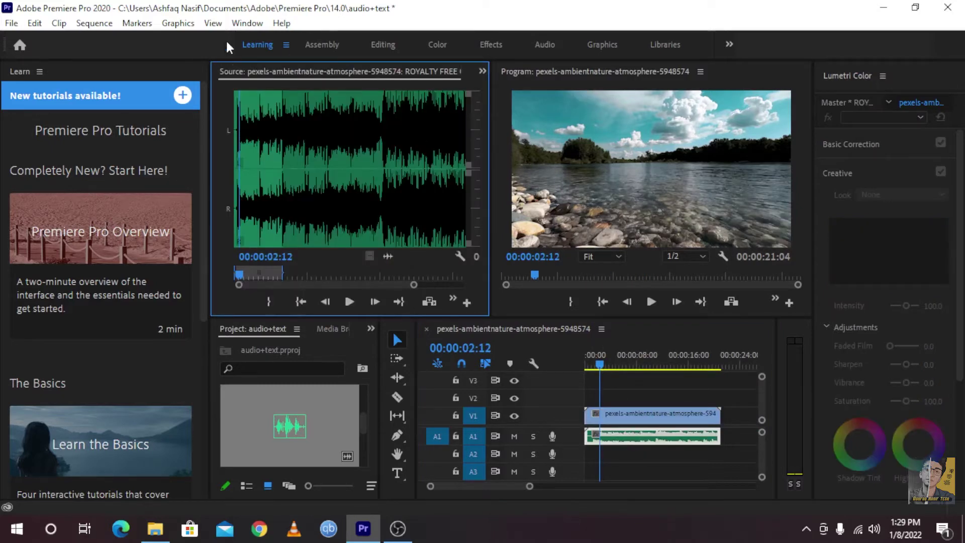
left_click(247, 23)
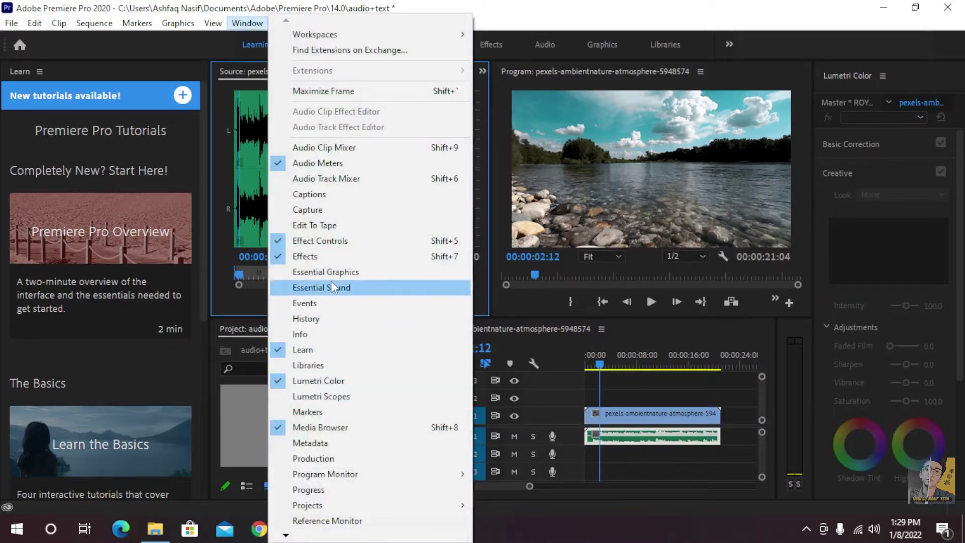
left_click(332, 241)
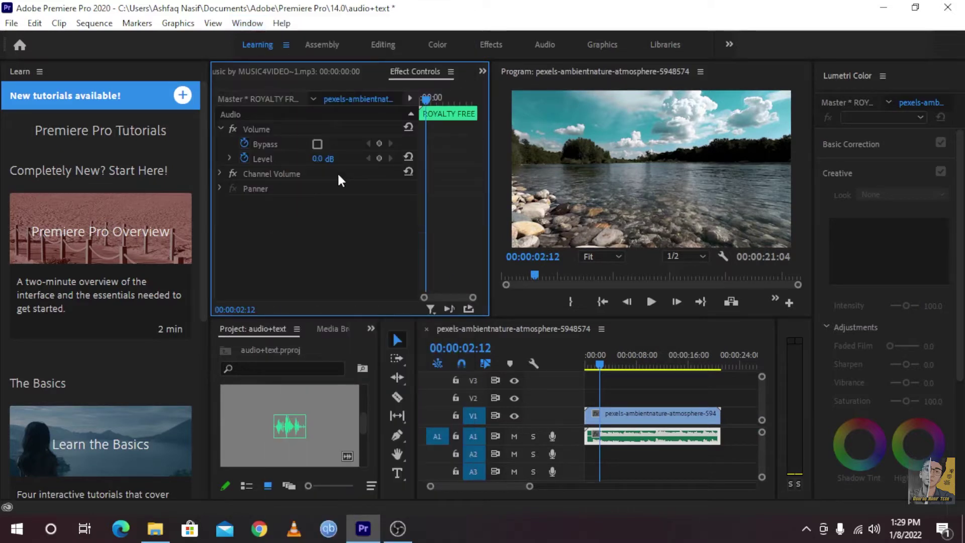
left_click(646, 436)
left_click(645, 435)
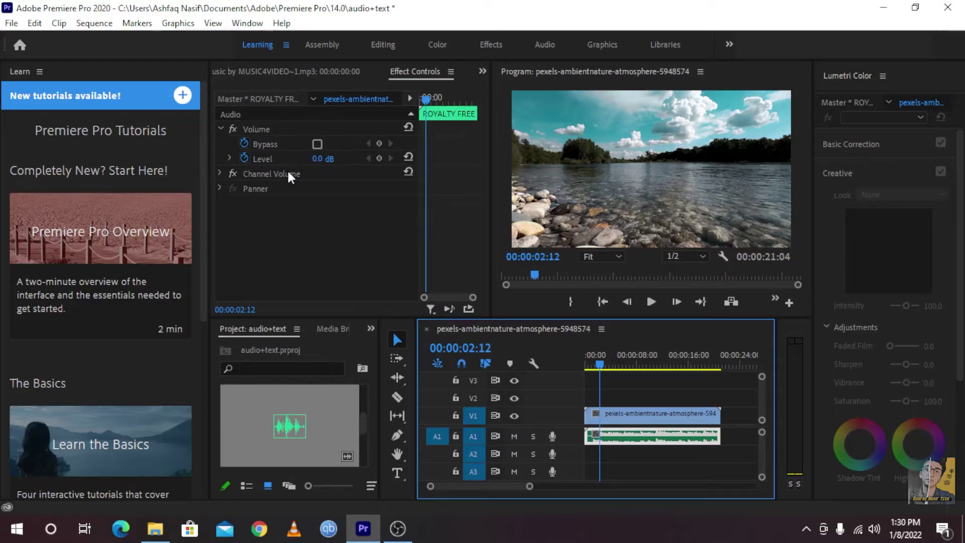
Turn off keyframing for the music clip's volume Level and play the sequence to hear the current loudness.
left_click(244, 158)
left_click(661, 309)
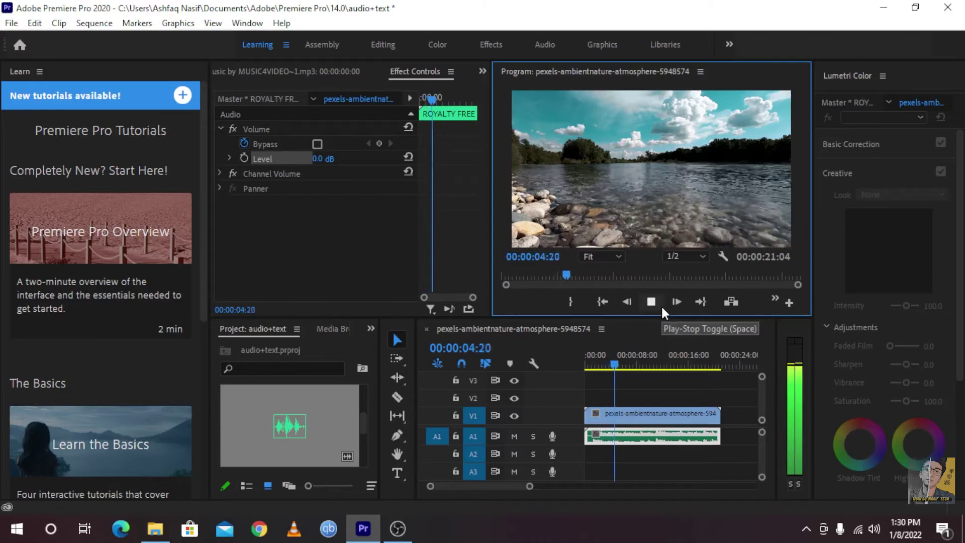
left_click(663, 310)
left_click(875, 528)
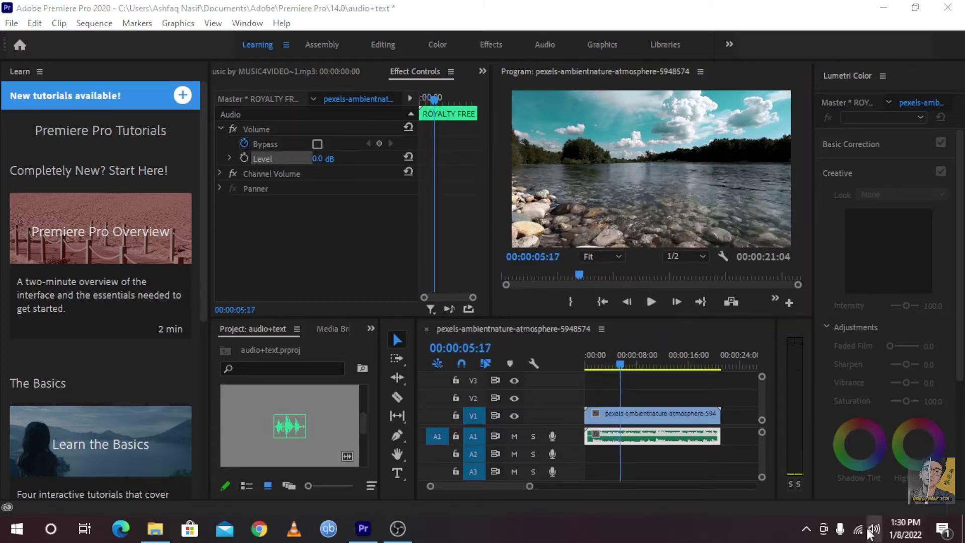
left_click(633, 313)
left_click(661, 307)
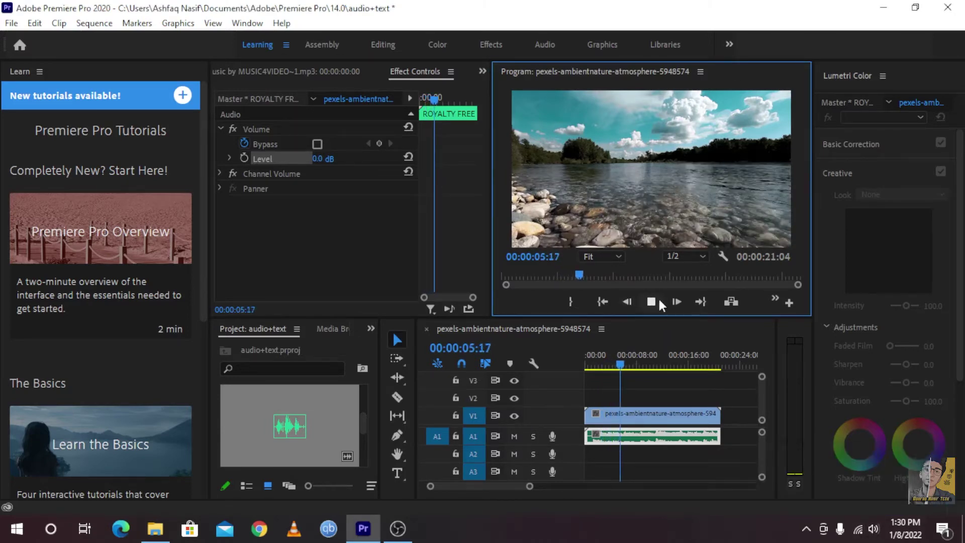
left_click(659, 306)
Set the music clip's volume Level to 5.7 dB.
left_click(330, 159)
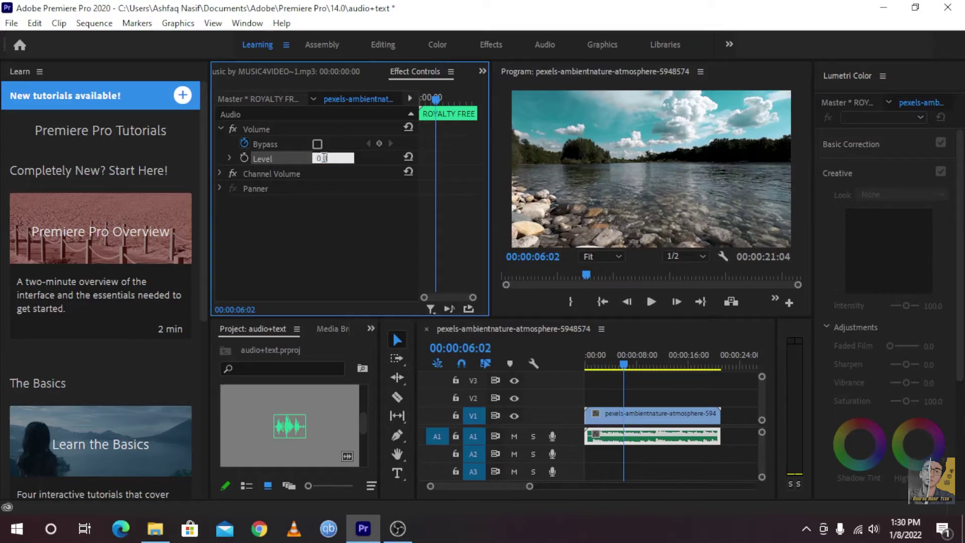
left_click(362, 233)
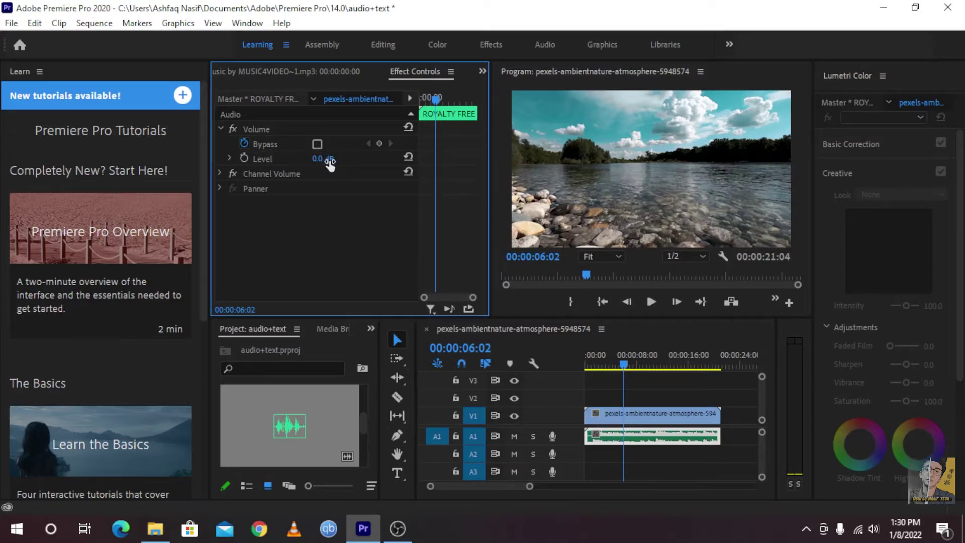
left_click(331, 159)
left_click(334, 180)
left_click_drag(323, 160, 283, 174)
left_click_drag(324, 159, 339, 171)
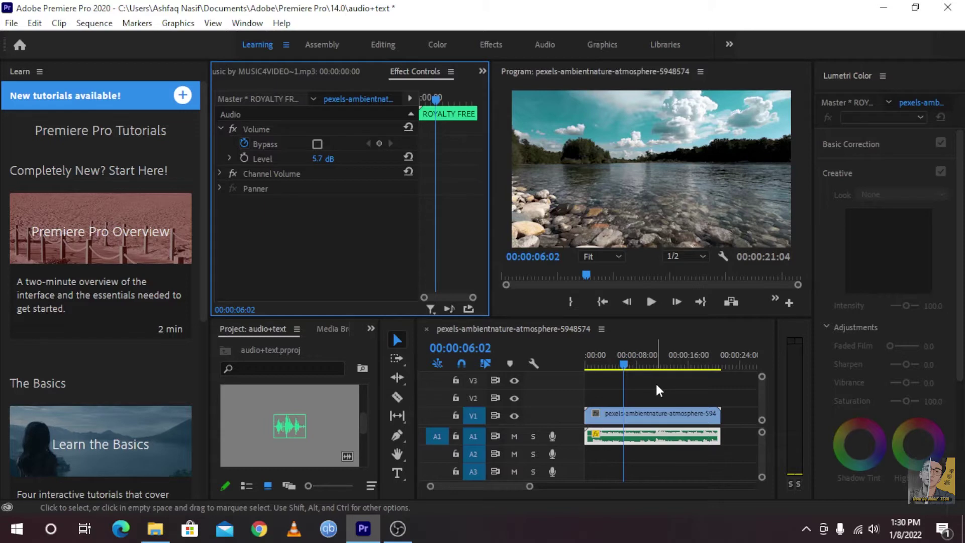
Split the music clip on track A1 at 00:00:05:07 with the Razor tool.
left_click(614, 388)
mouse_move(589, 406)
left_mouse_down()
mouse_move(605, 412)
mouse_move(597, 416)
left_mouse_up()
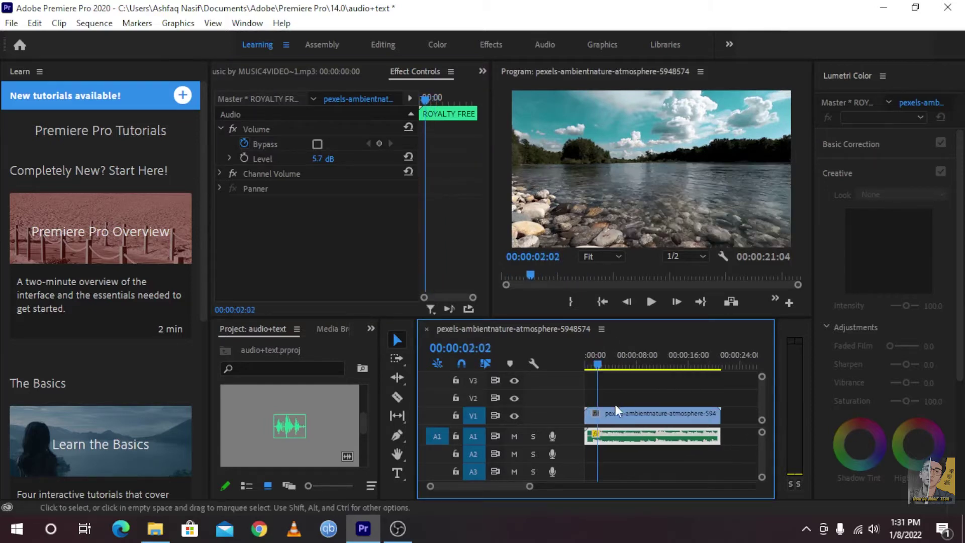
left_click(598, 359)
left_click_drag(599, 362, 618, 366)
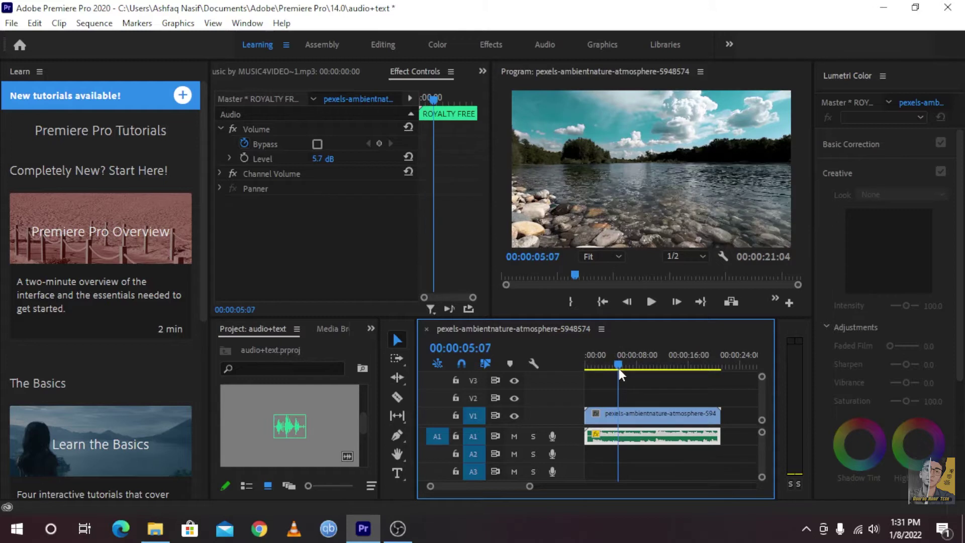
left_click(396, 395)
left_click(618, 436)
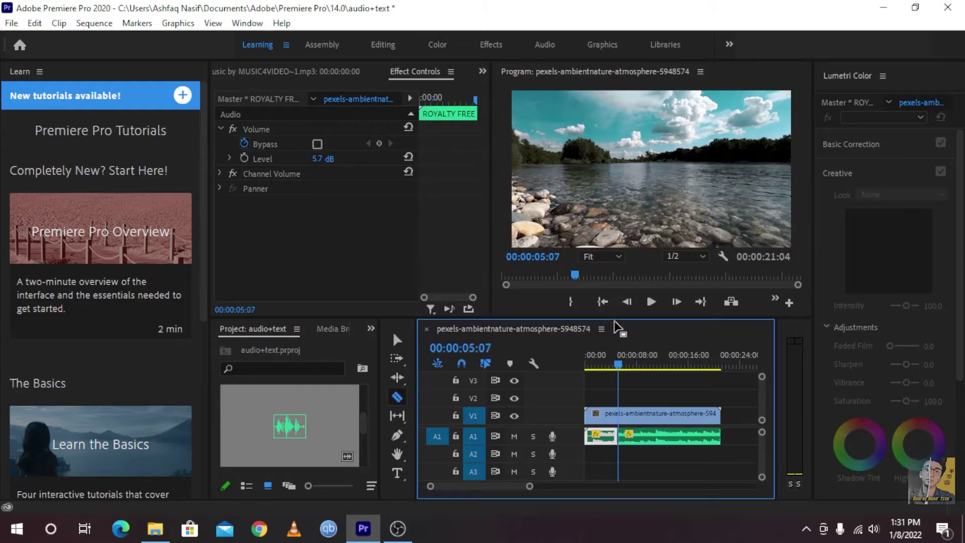
Set the first music segment's volume Level to 15 dB and play it back from the start of the sequence.
left_click_drag(617, 359, 604, 361)
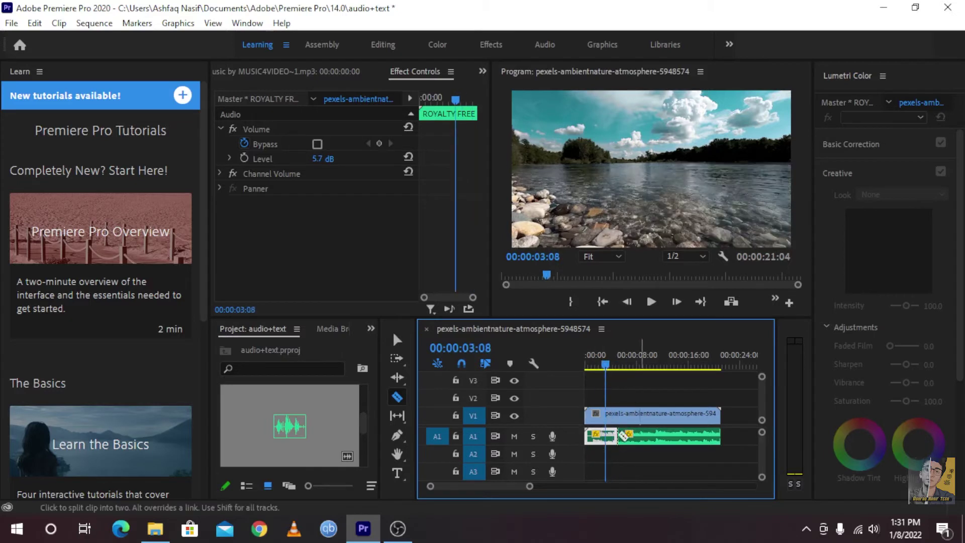
left_click(397, 339)
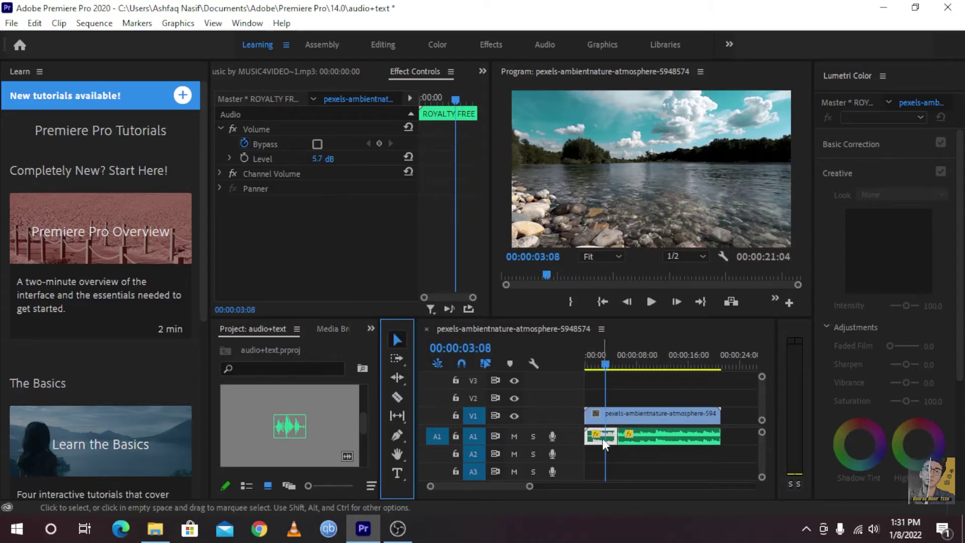
left_click(332, 159)
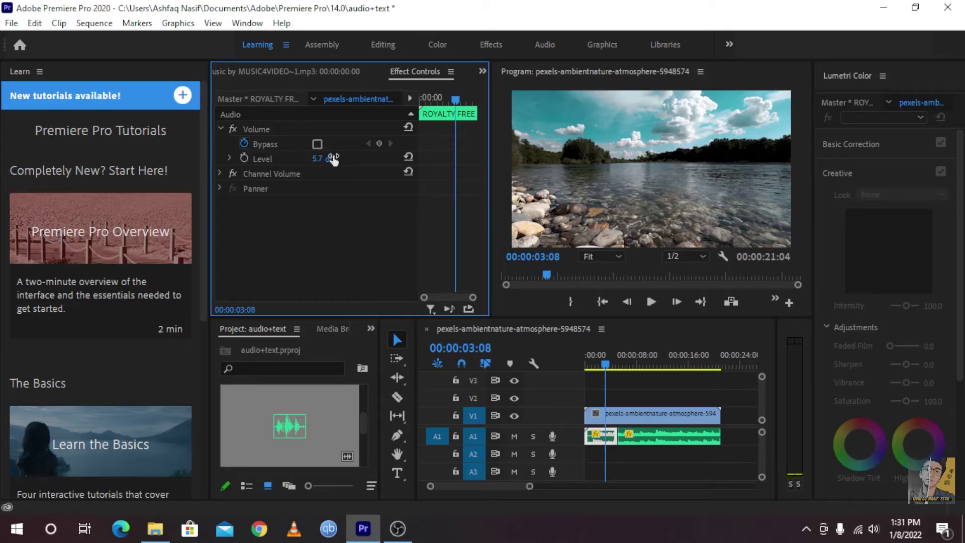
left_click(333, 158)
type("15")
left_click(314, 243)
left_click_drag(547, 274, 430, 280)
key("space")
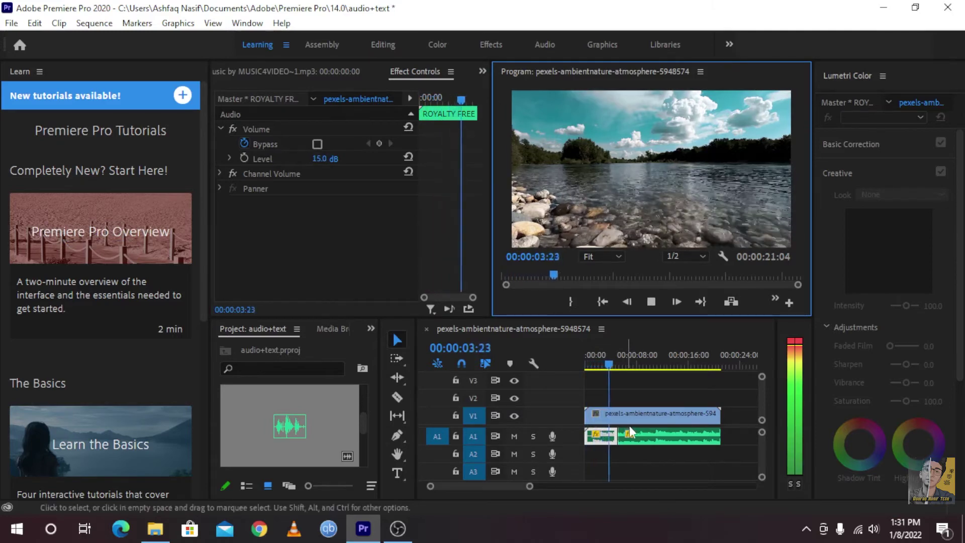
left_click(612, 361)
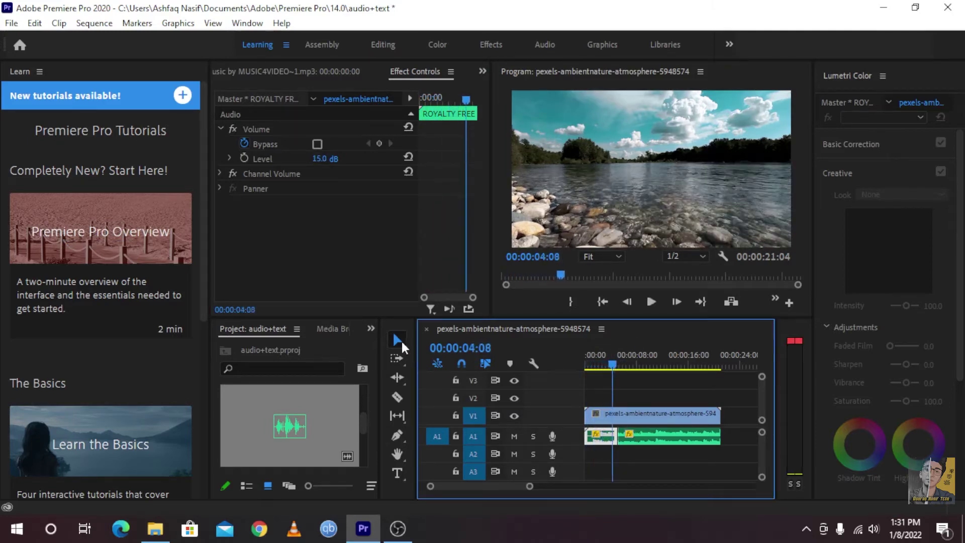
Select the second music segment on track A1 and set its volume Level to -5 dB.
left_click(651, 431)
left_click_drag(615, 364, 637, 364)
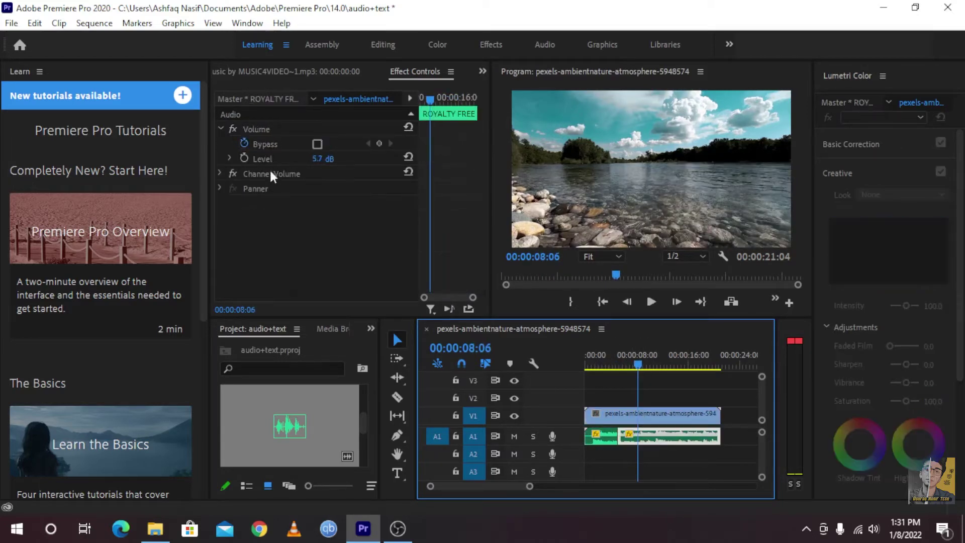
left_click(319, 158)
type("-5")
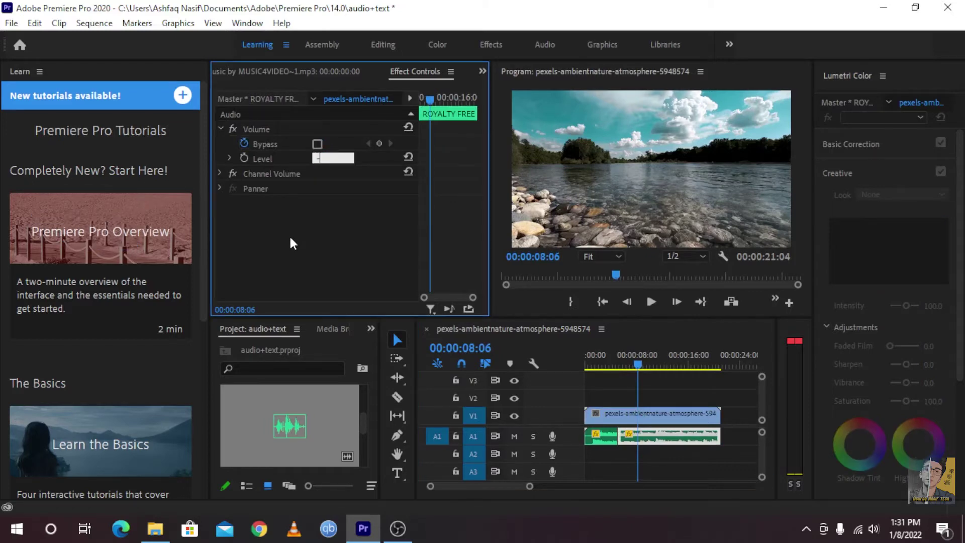
key("Return")
Play the sequence across the cut to compare the loudness of the two music segments.
left_click_drag(628, 358, 607, 363)
left_click(610, 436)
left_click(657, 302)
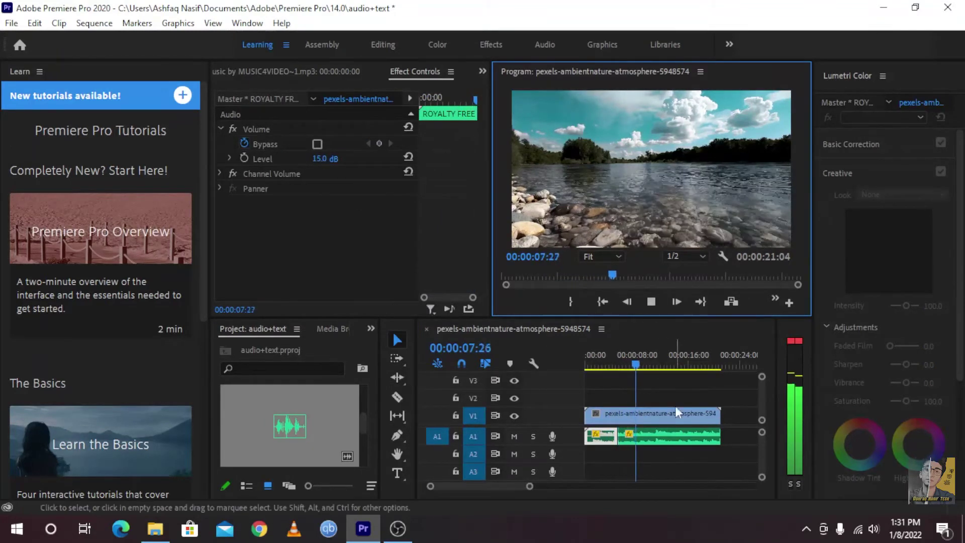
left_click(677, 427)
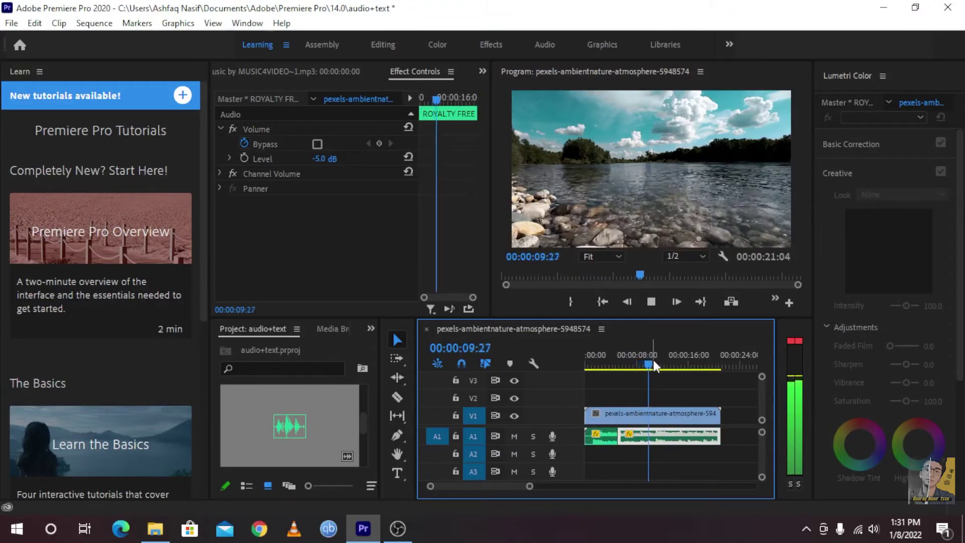
left_click_drag(654, 360, 674, 372)
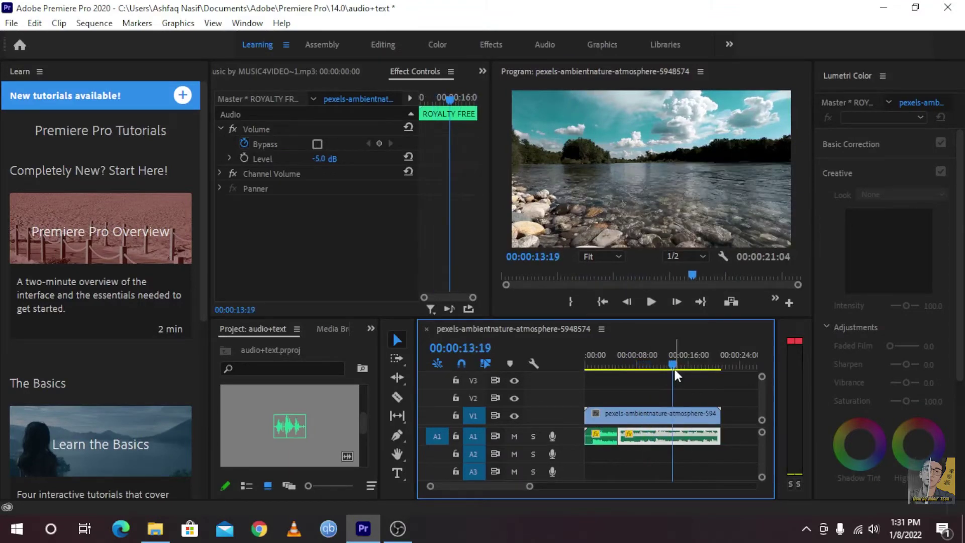
left_click_drag(670, 364, 638, 367)
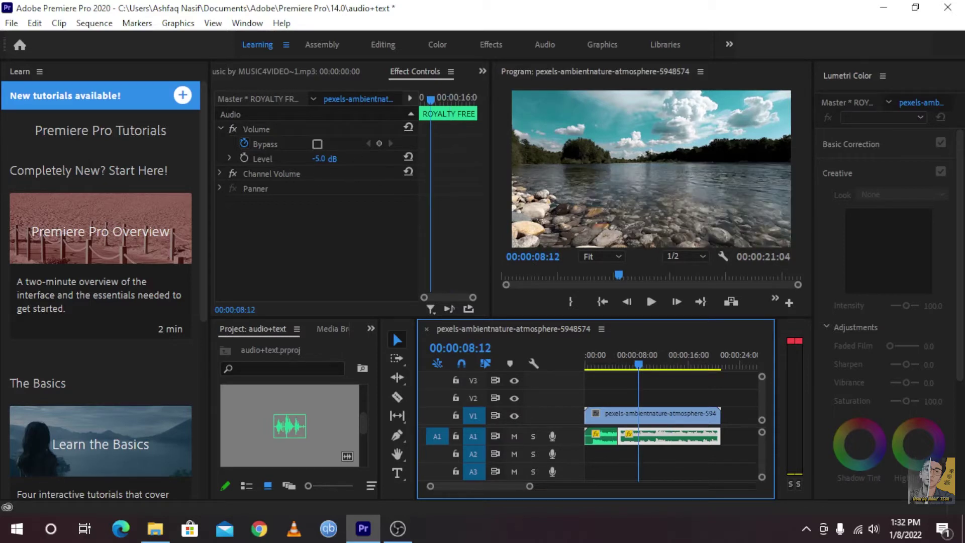
left_click_drag(637, 358, 623, 362)
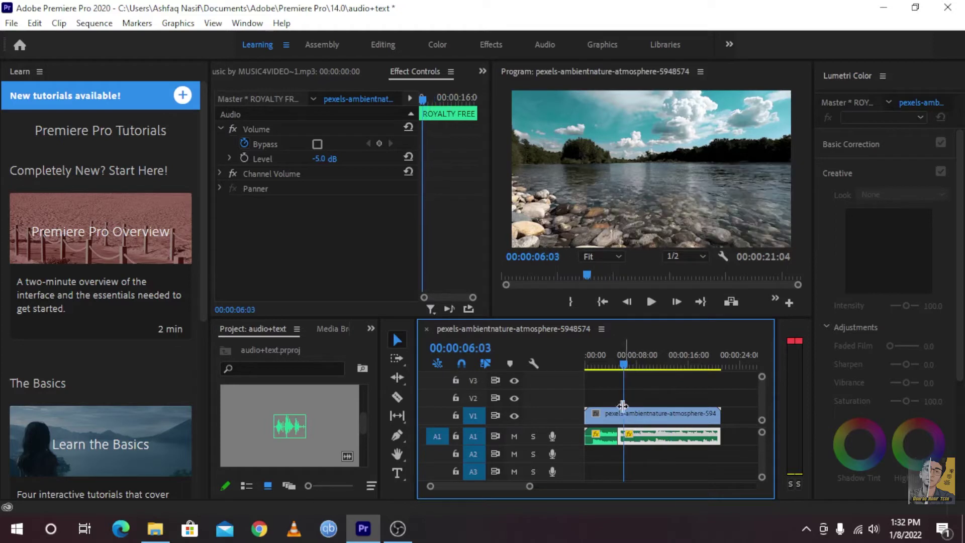
left_click(397, 335)
left_click(600, 436)
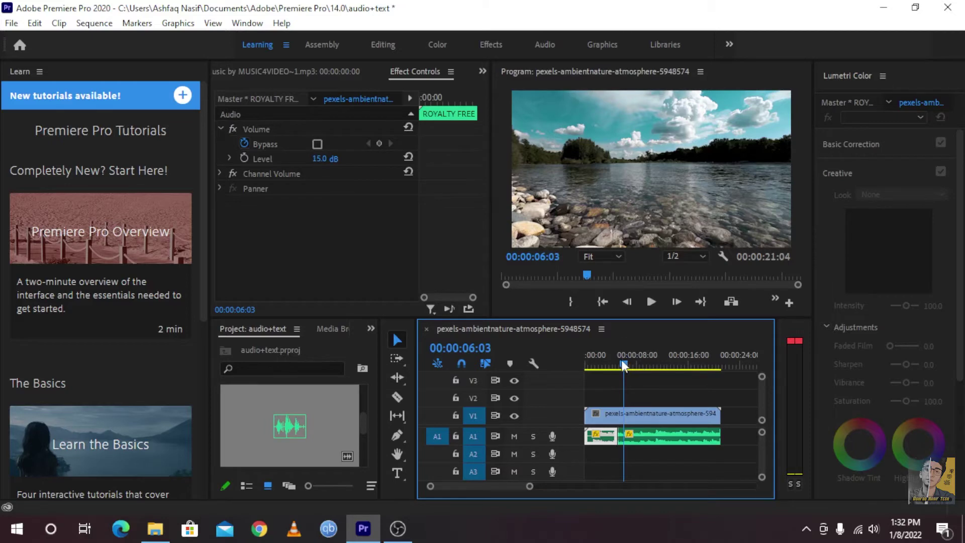
mouse_move(621, 360)
left_mouse_down()
mouse_move(593, 367)
mouse_move(621, 363)
left_mouse_up()
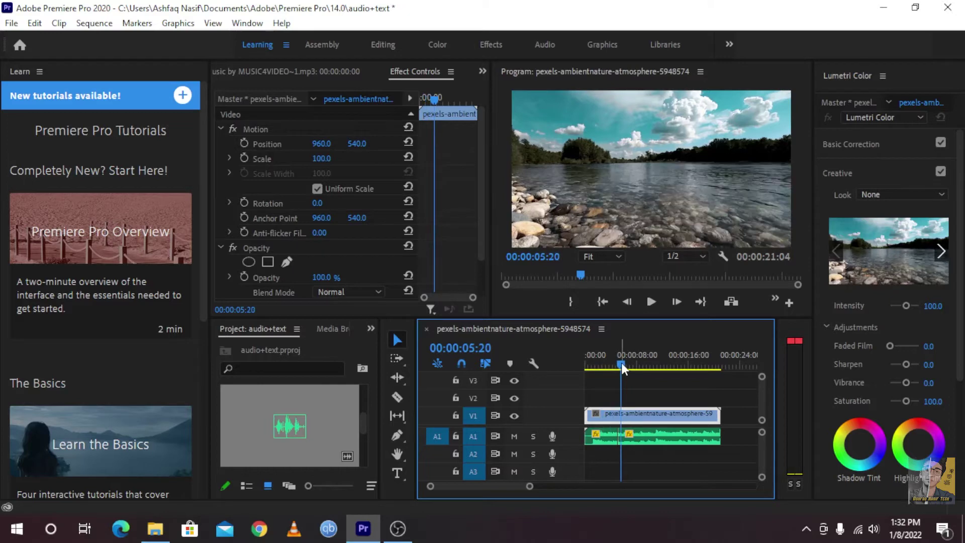
left_click_drag(621, 362, 614, 408)
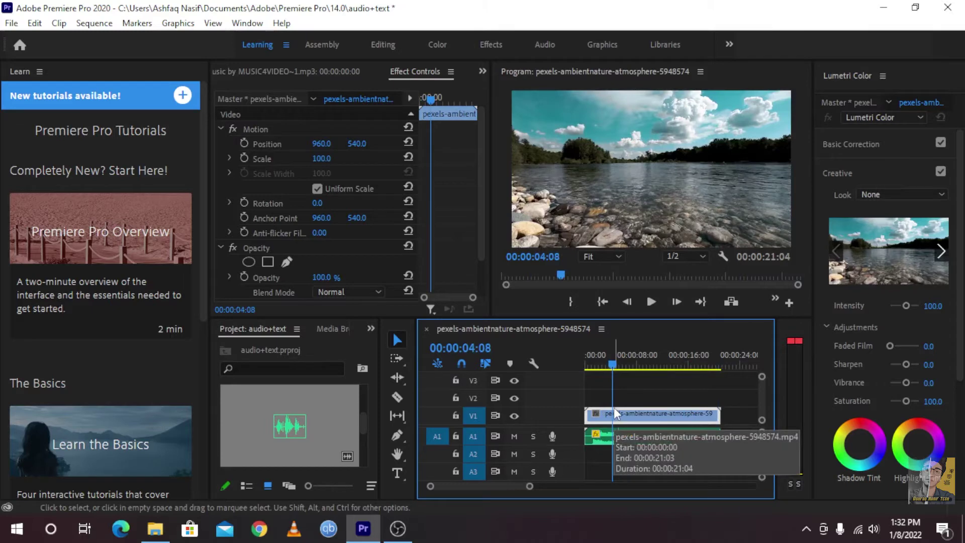
left_click(618, 363)
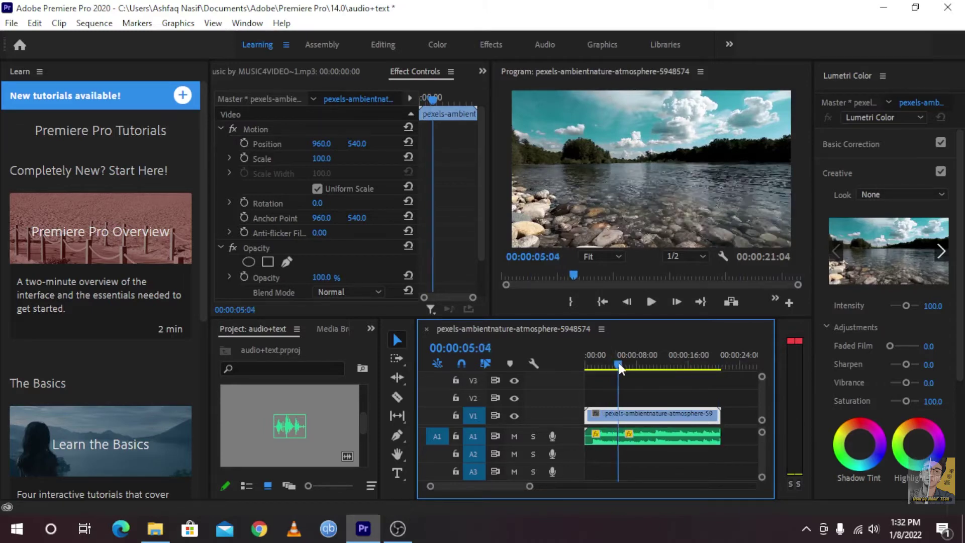
Add a text graphic reading "Text Here" over the video at 00:00:15:02 with the Type tool.
left_click_drag(619, 363, 681, 363)
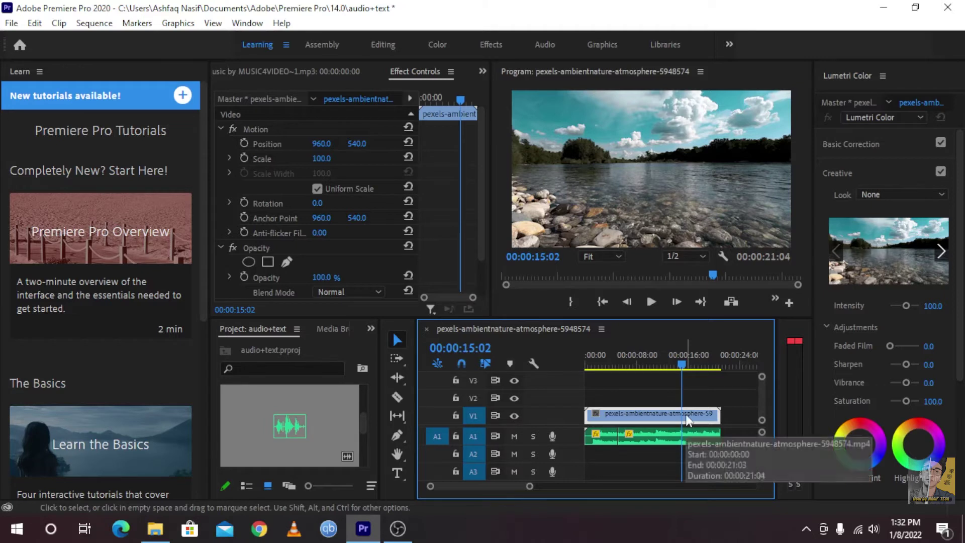
left_click(396, 475)
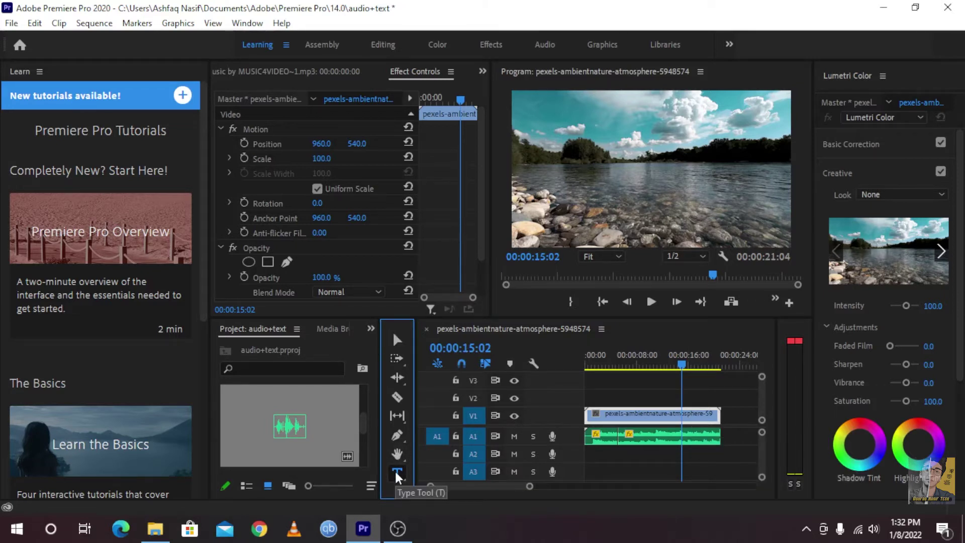
left_click(640, 164)
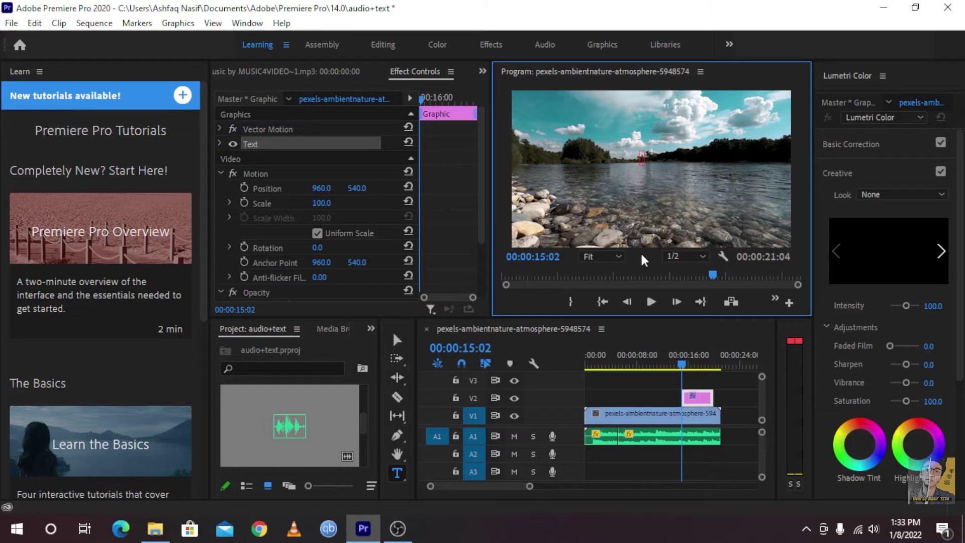
type("ext Here")
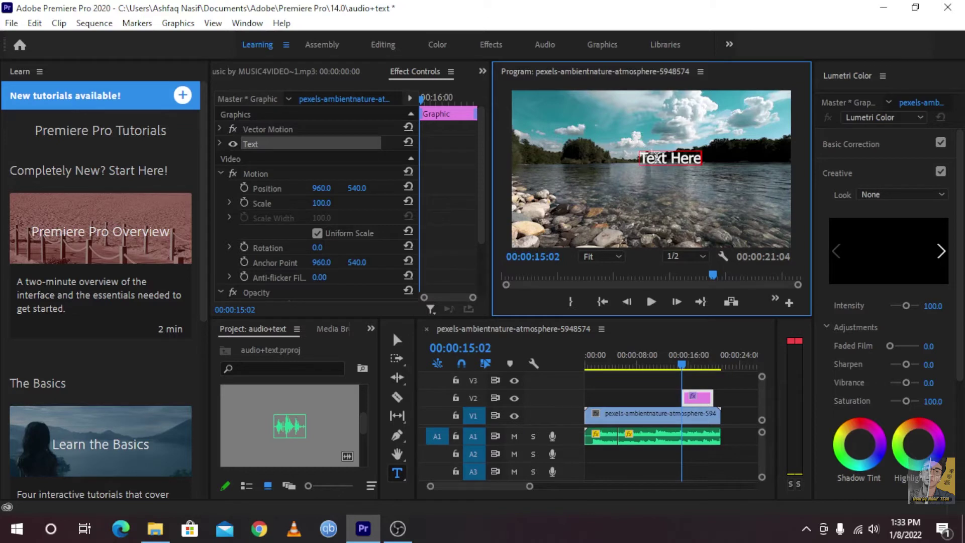
Set the text graphic's Motion Position to 1020, 540 and Scale to 91, and deselect the clip.
left_click_drag(639, 157, 731, 173)
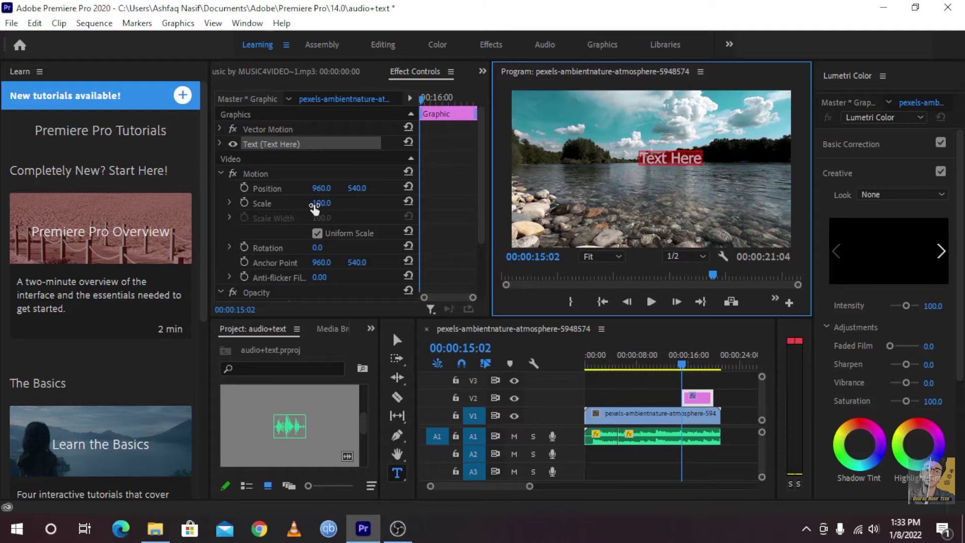
left_click_drag(319, 188, 338, 211)
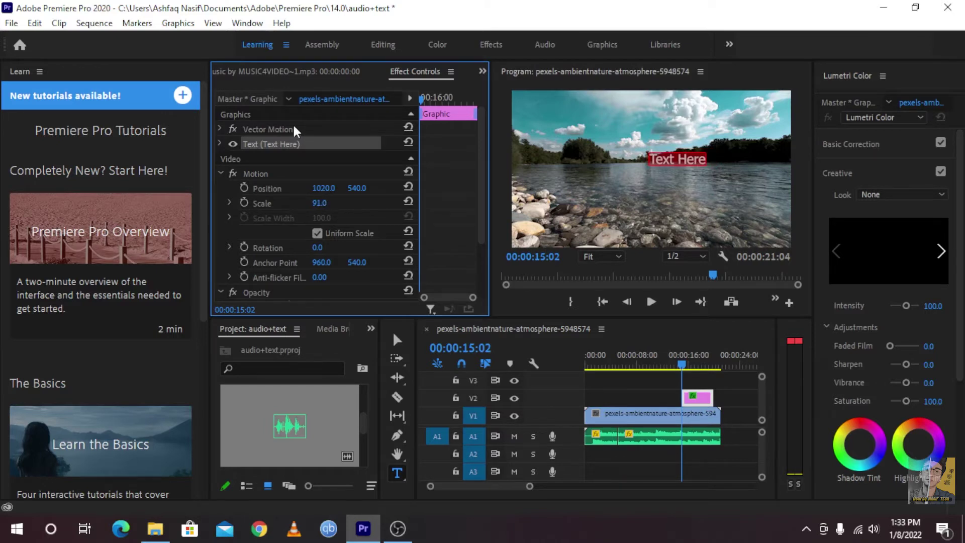
scroll(284, 177, "down", 5)
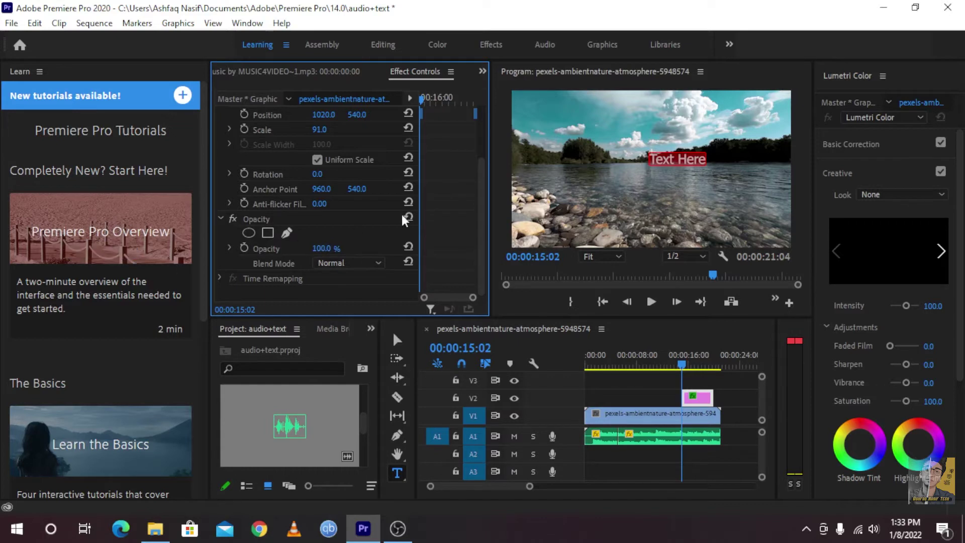
scroll(459, 226, "up", 4)
scroll(458, 229, "up", 1)
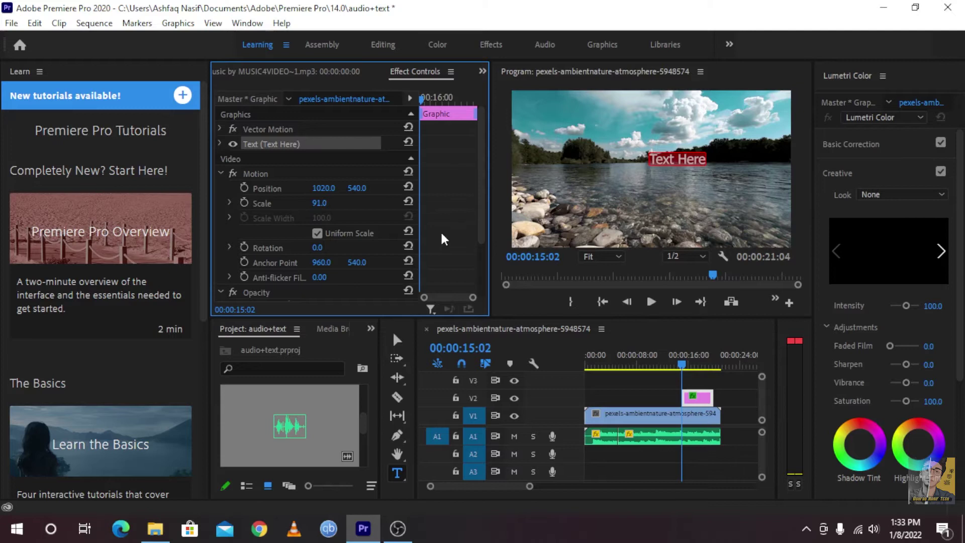
left_click(218, 141)
left_click(218, 141)
left_click(647, 375)
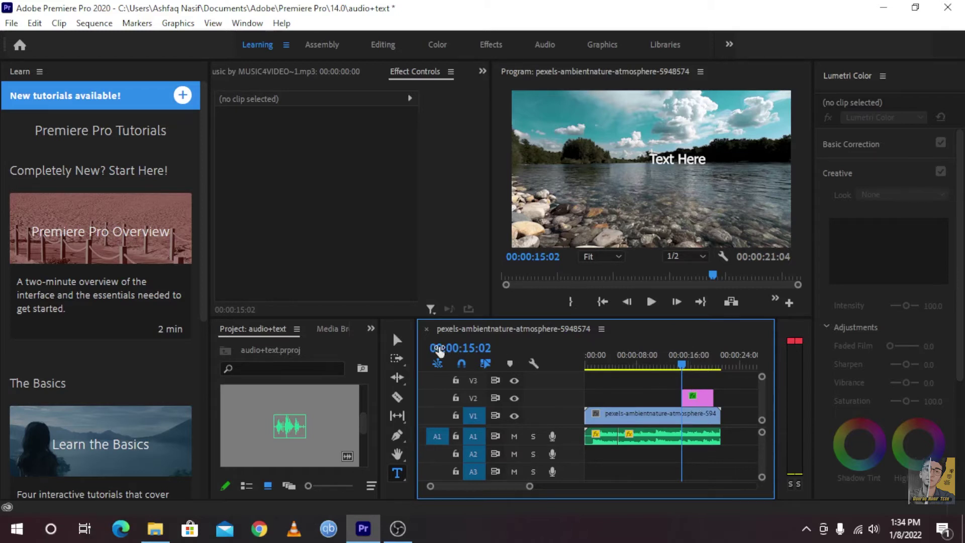
Move the playhead to 00:00:16:21, select the text graphic on V2 and expand its text layer's properties.
left_click(397, 341)
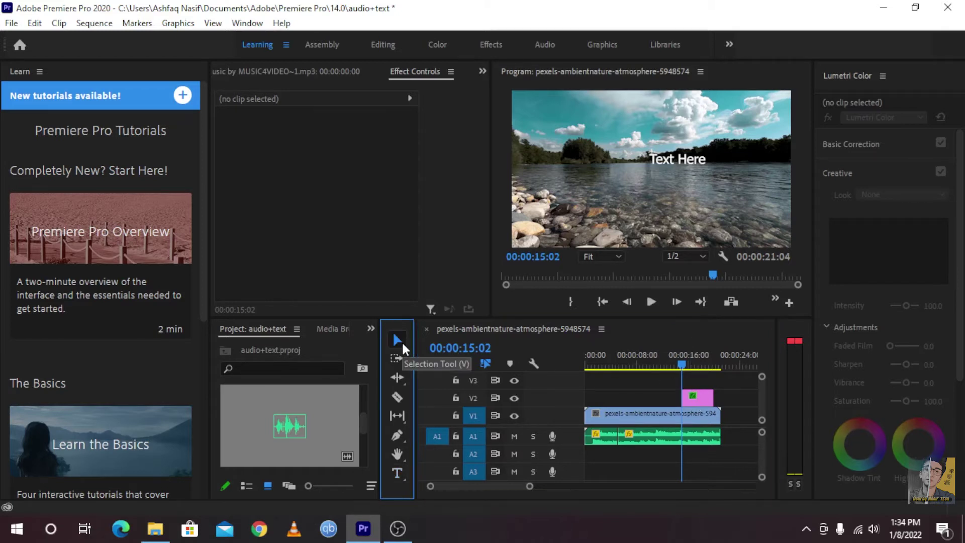
left_click(691, 370)
left_click(700, 396)
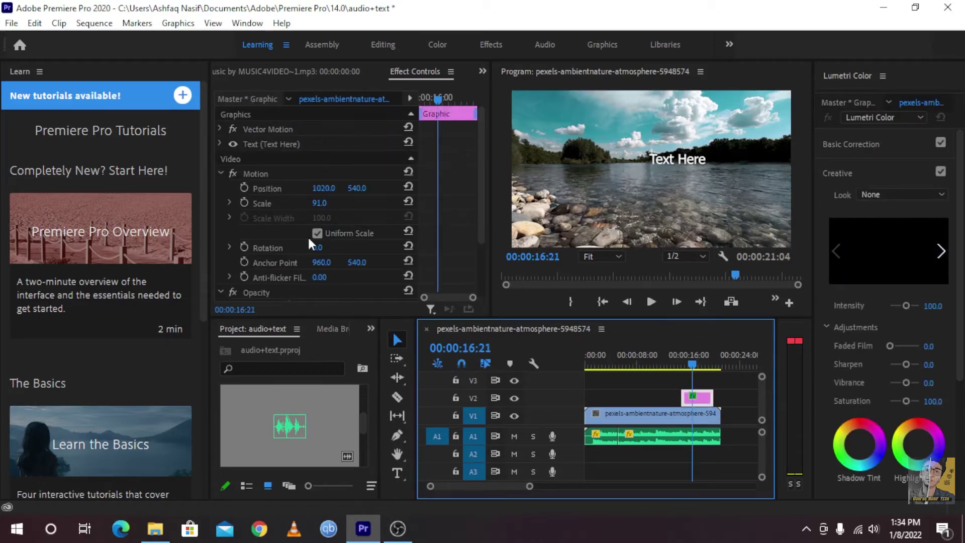
scroll(401, 200, "down", 1)
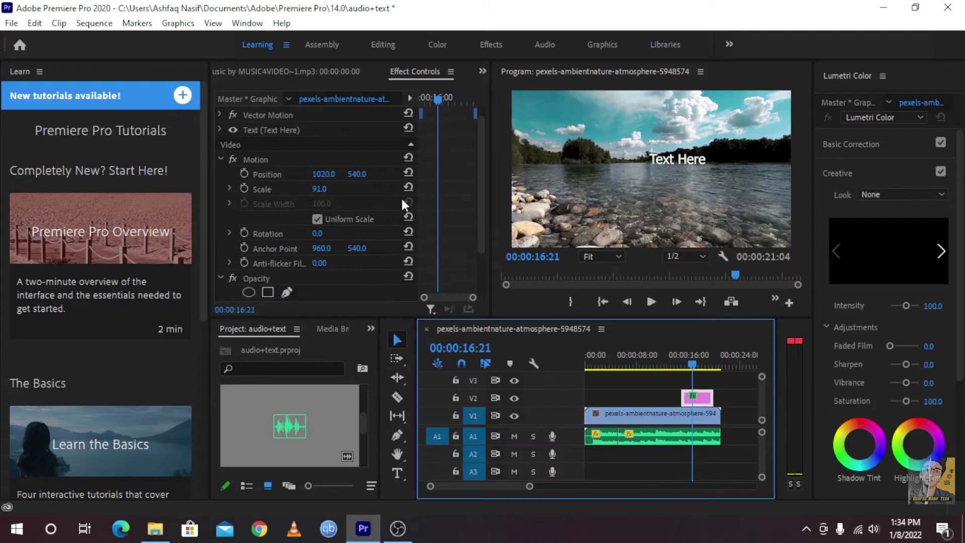
scroll(402, 198, "up", 1)
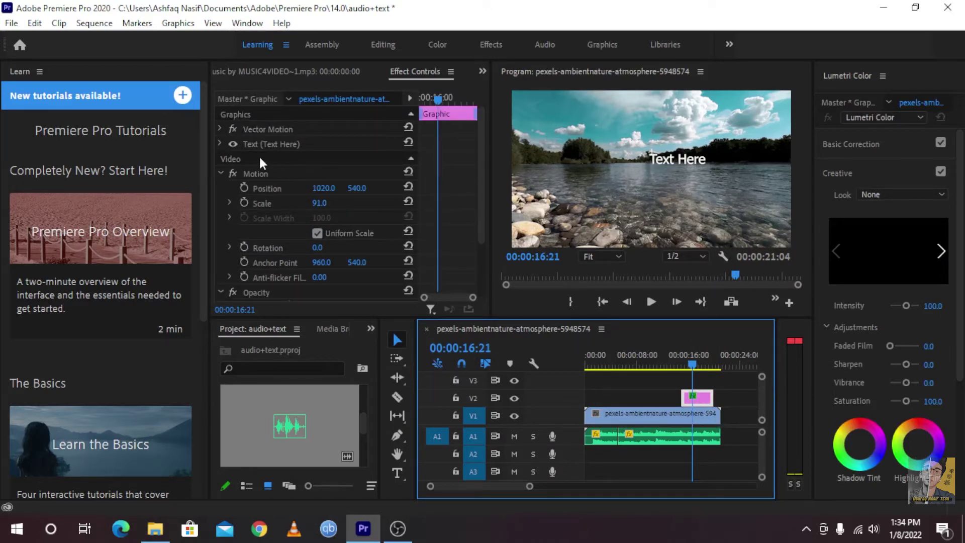
left_click(219, 143)
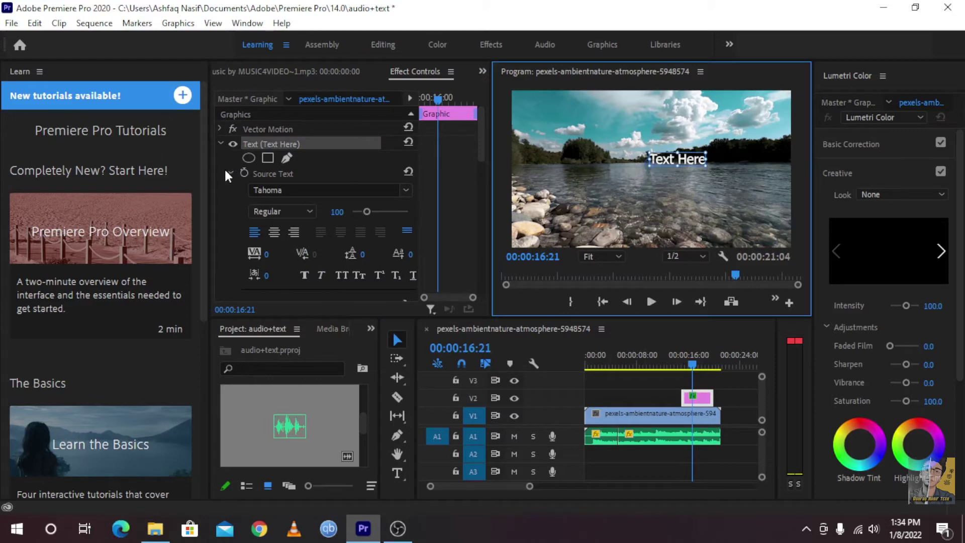
Select the words "Text Here" in the video preview and change their font to Ravie.
double_click(676, 157)
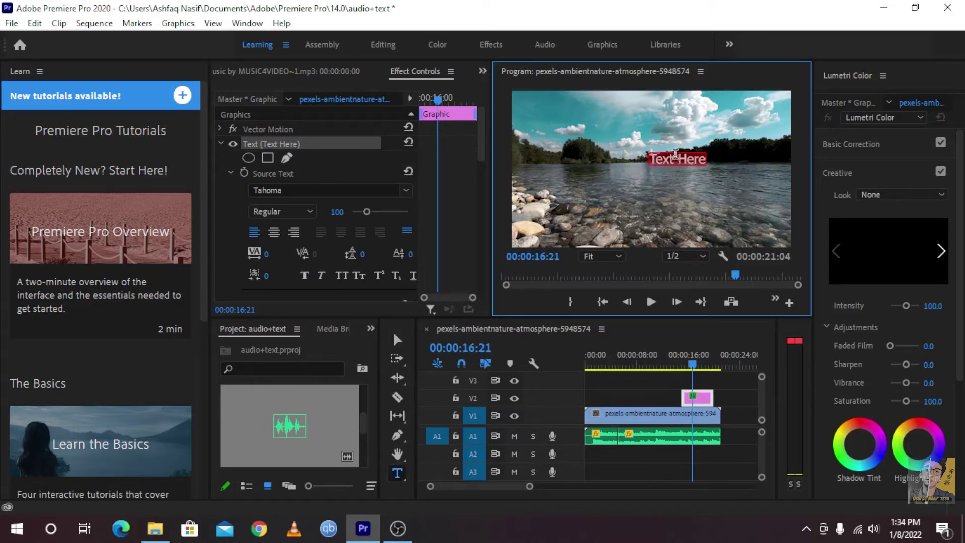
left_click(653, 158)
left_click(406, 190)
scroll(405, 307, "down", 10)
scroll(405, 309, "down", 10)
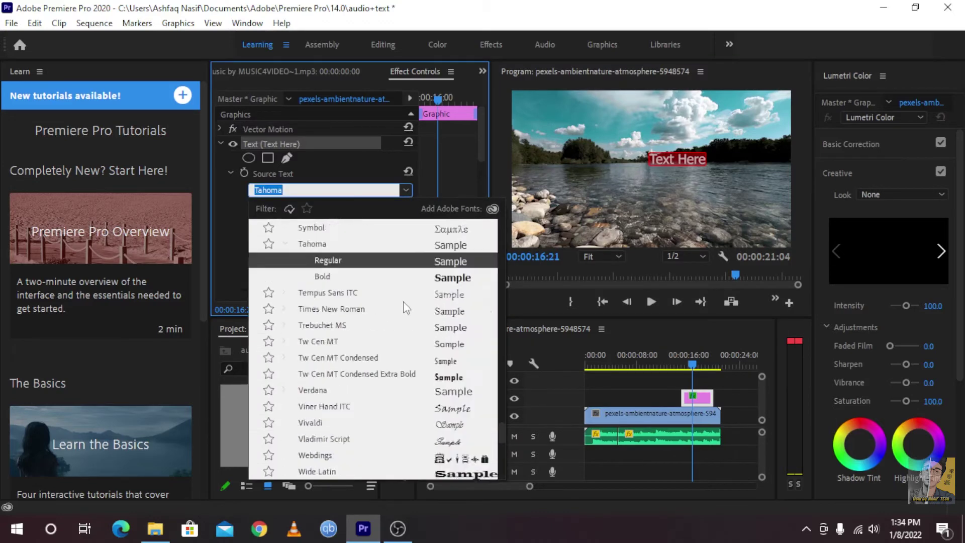
scroll(405, 308, "up", 5)
scroll(405, 307, "up", 5)
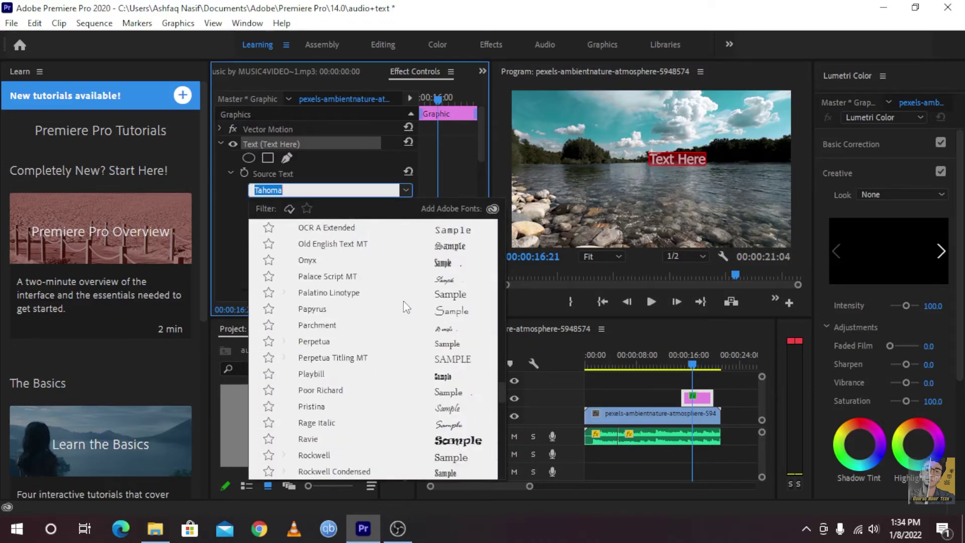
left_click(451, 441)
Change the font of the selected "Text Here" text to Stencil.
left_click(403, 192)
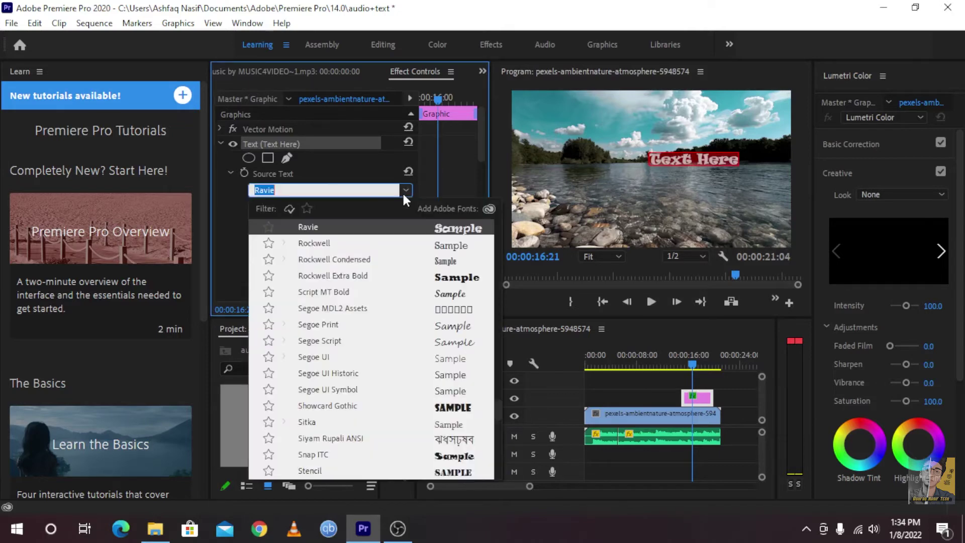
scroll(431, 366, "down", 5)
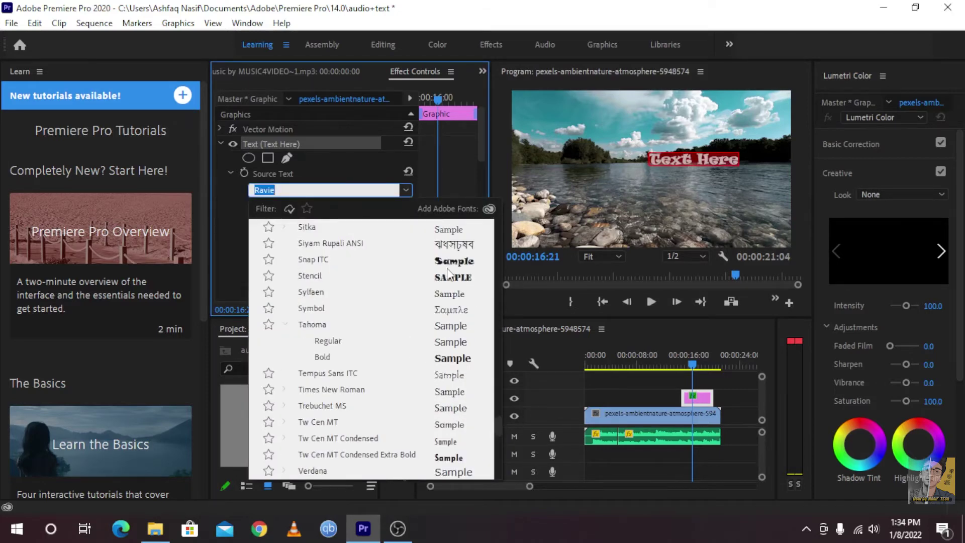
left_click(449, 273)
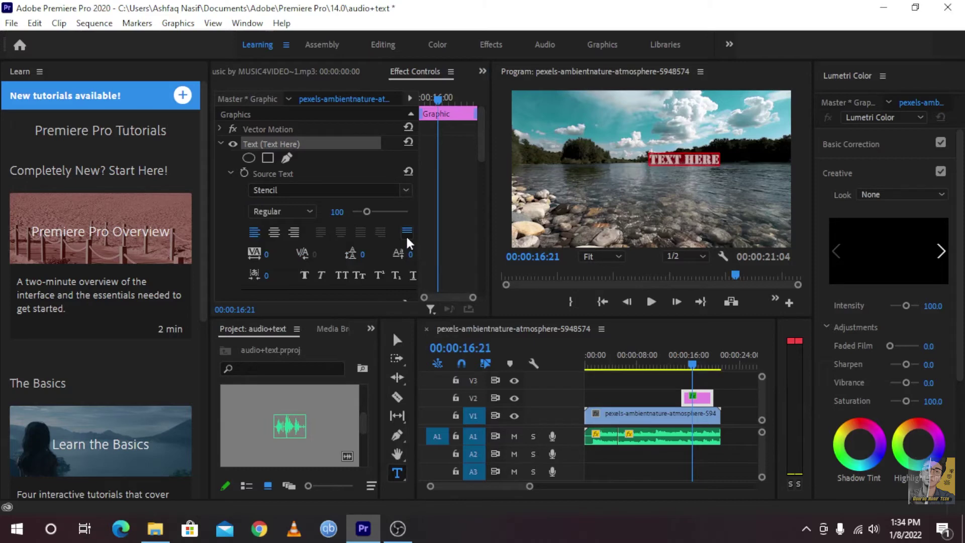
Switch to Chrome and search Google for "font download".
left_click(259, 528)
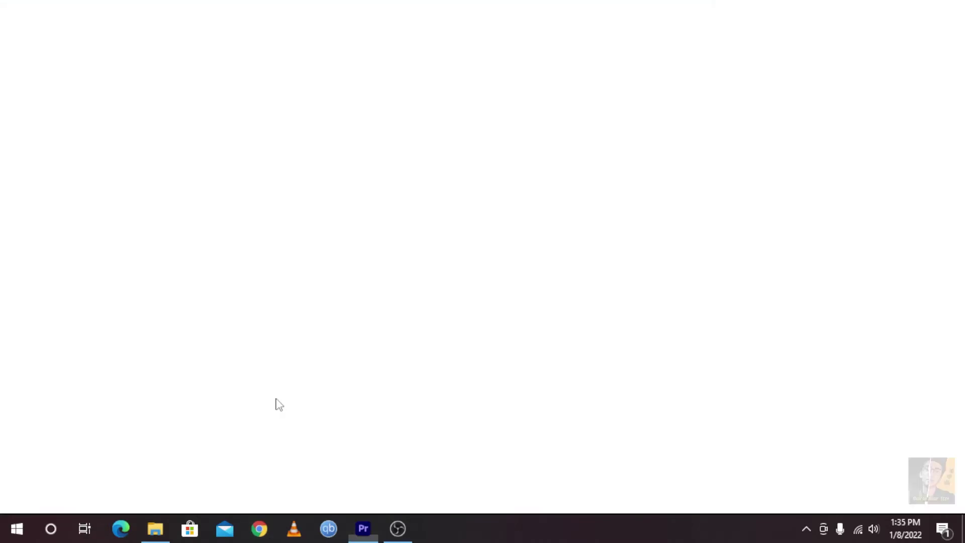
type("font ")
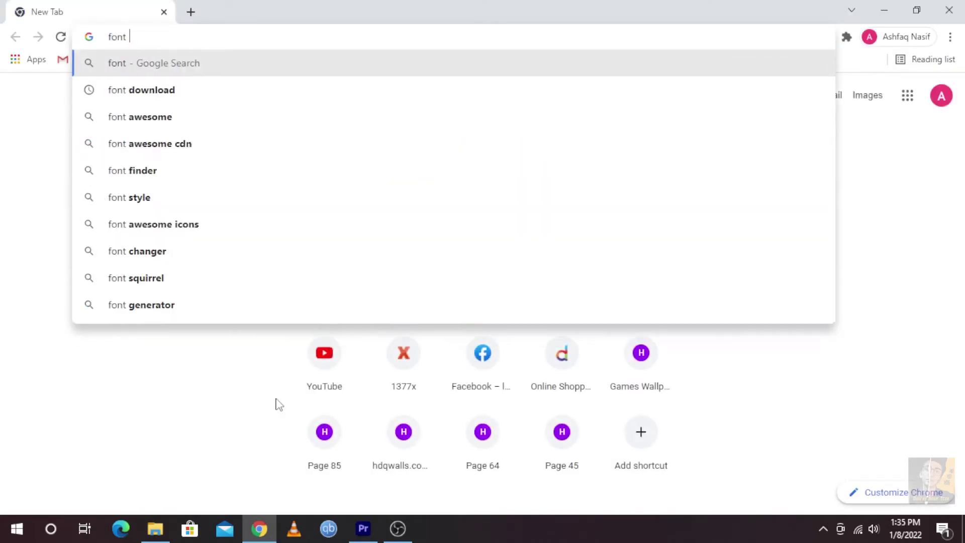
type("download")
key("Return")
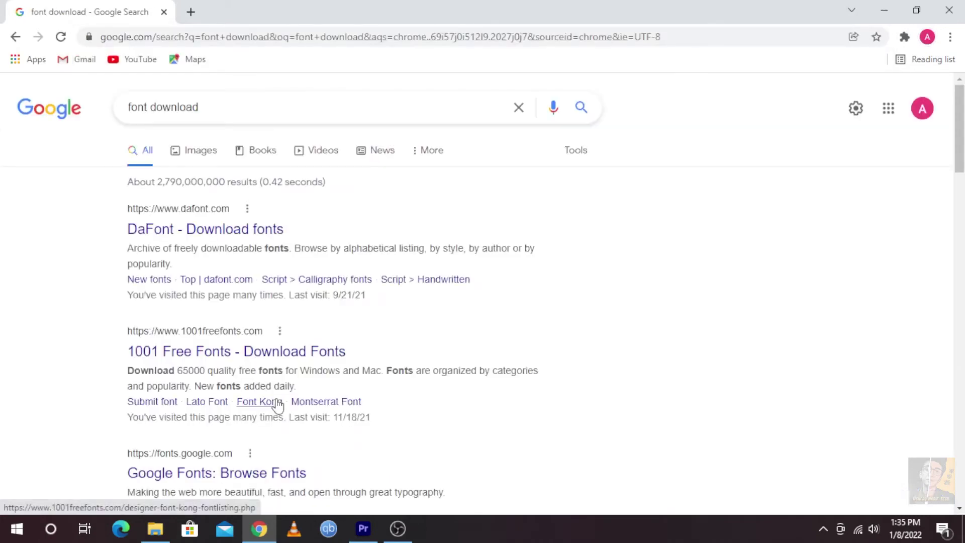
Refine the Google search to "free font download".
left_click(134, 101)
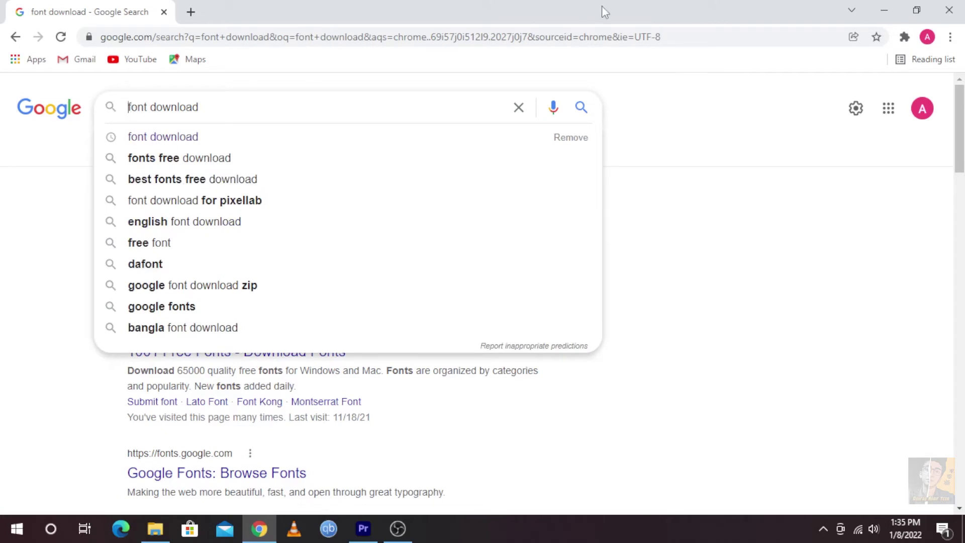
type("free")
key("Return")
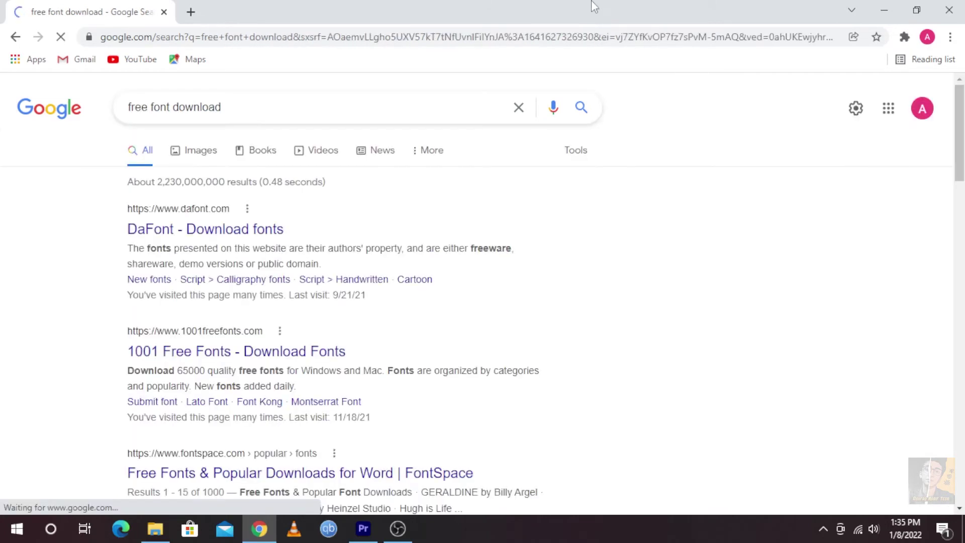
Look over the free font sites in the search results and open DaFont in a new tab.
scroll(120, 93, "down", 2)
scroll(91, 105, "up", 2)
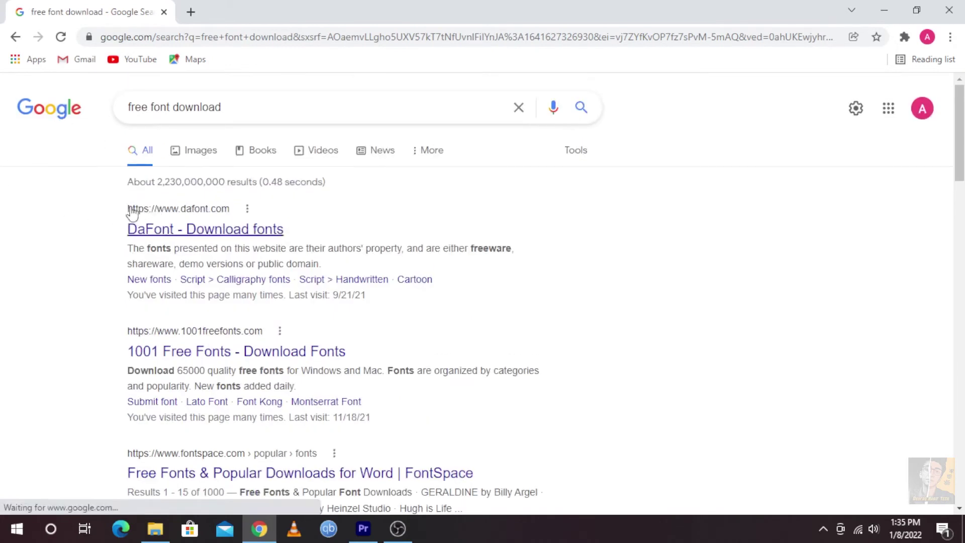
left_click_drag(132, 211, 206, 214)
scroll(226, 262, "down", 1)
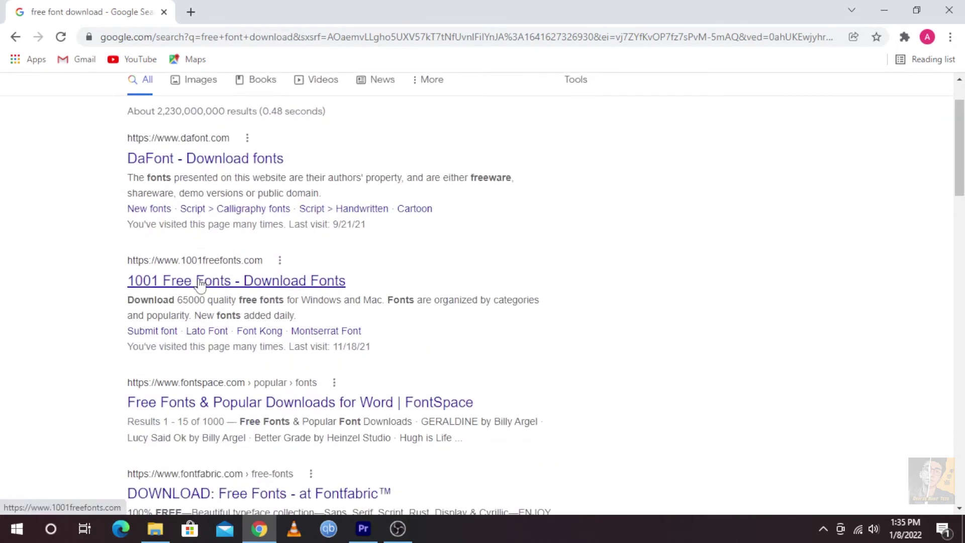
scroll(246, 273, "down", 2)
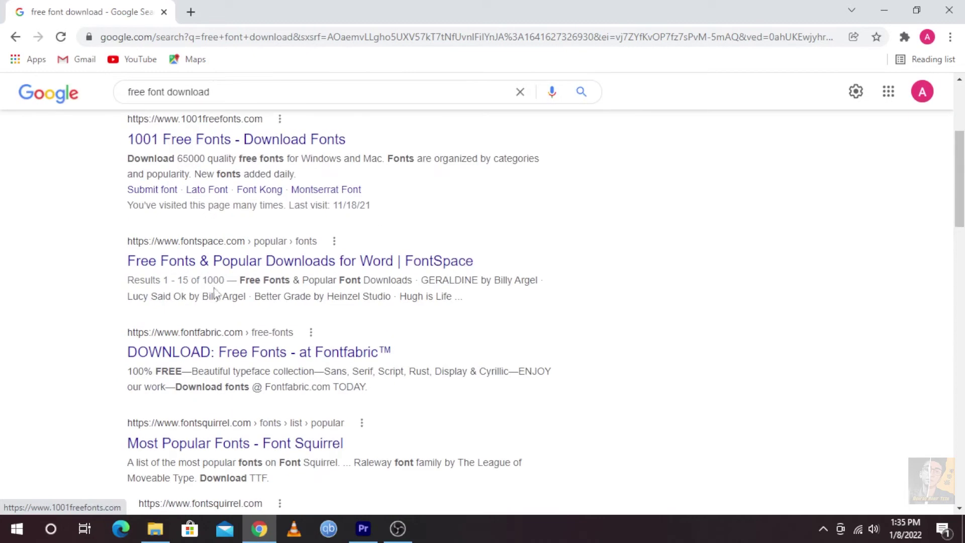
scroll(312, 251, "up", 1)
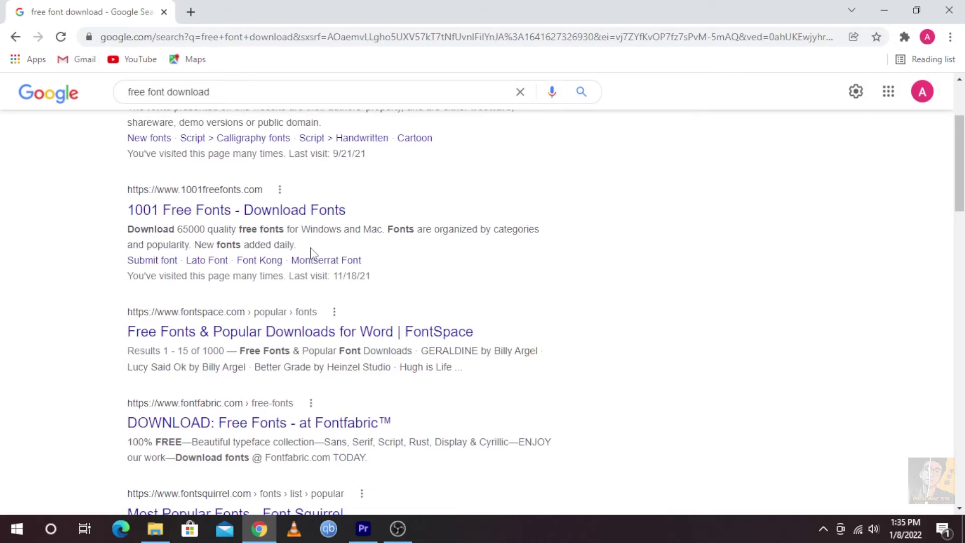
scroll(346, 121, "up", 2)
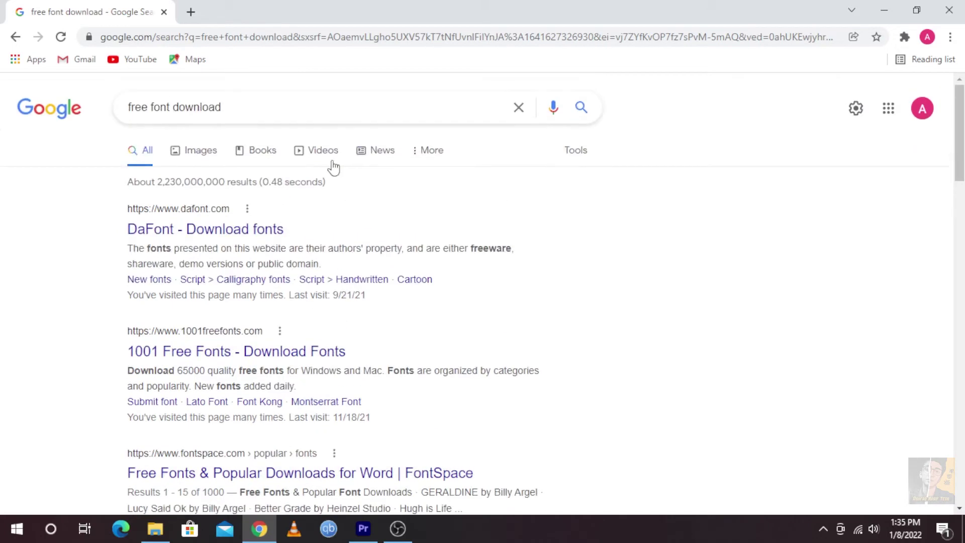
middle_click(209, 235)
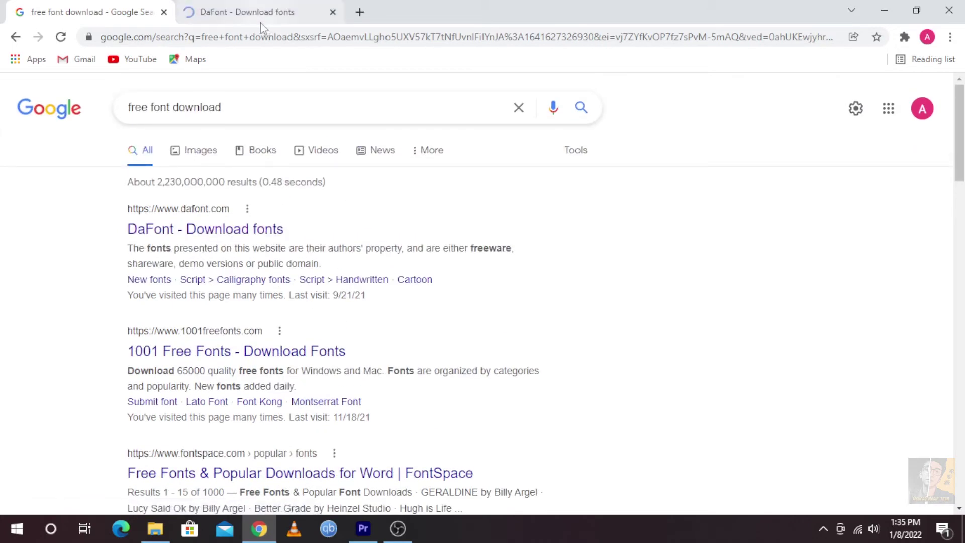
left_click(251, 12)
Open DaFont's full list of new fonts from the home page.
scroll(353, 270, "down", 12)
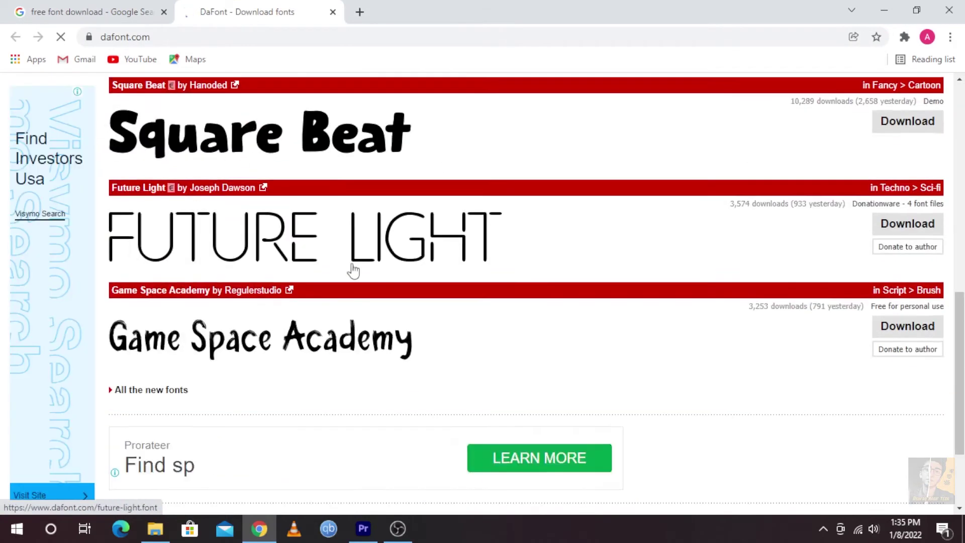
scroll(350, 328, "down", 3)
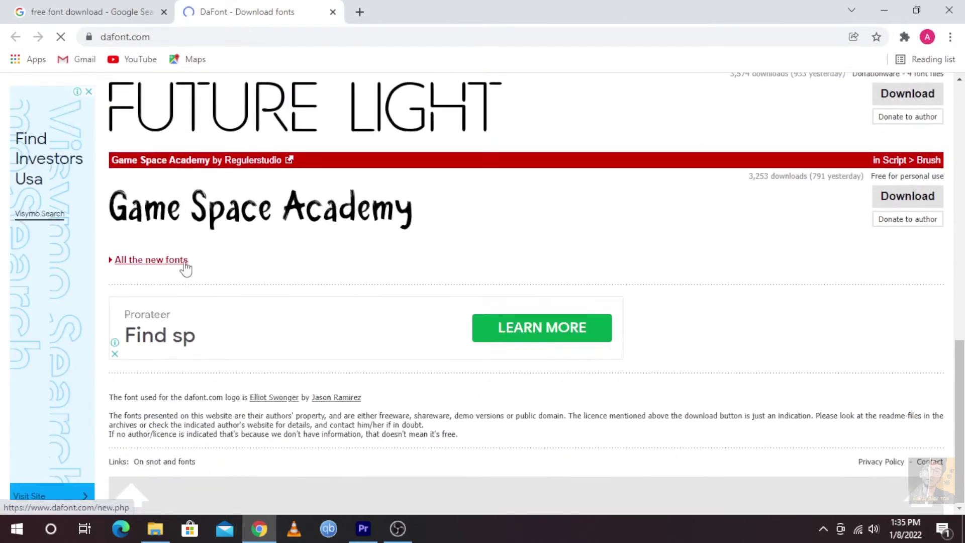
left_click(184, 264)
Browse the first page of DaFont's new fonts and go to page 3.
scroll(280, 330, "down", 11)
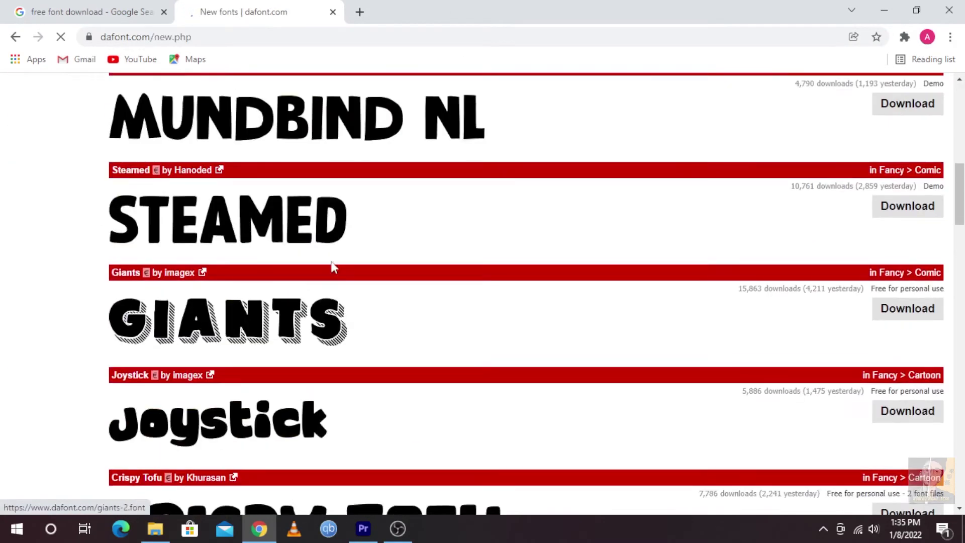
scroll(331, 267, "down", 20)
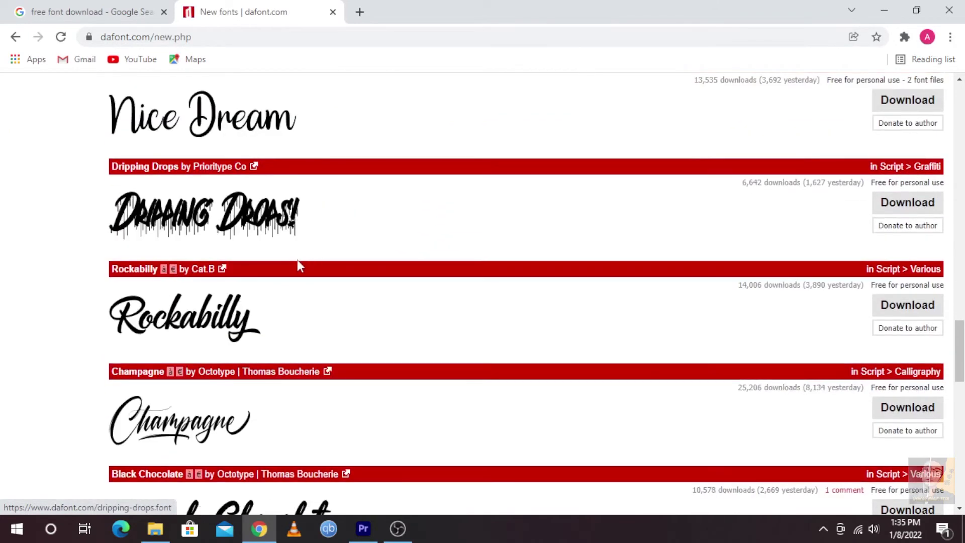
scroll(298, 265, "down", 17)
scroll(290, 284, "up", 2)
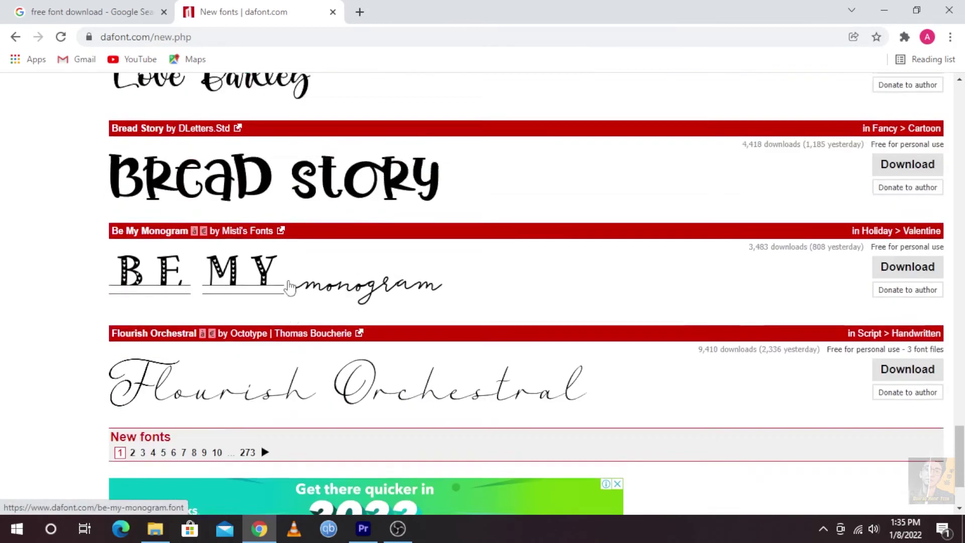
scroll(290, 284, "down", 1)
left_click(140, 412)
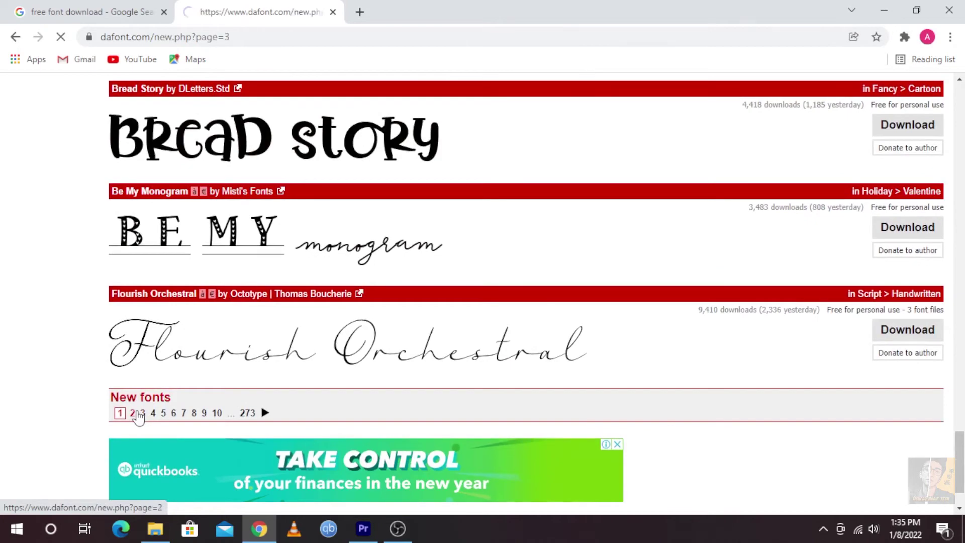
Browse the fonts on page 3 of the new fonts list and go to page 4.
scroll(262, 342, "down", 17)
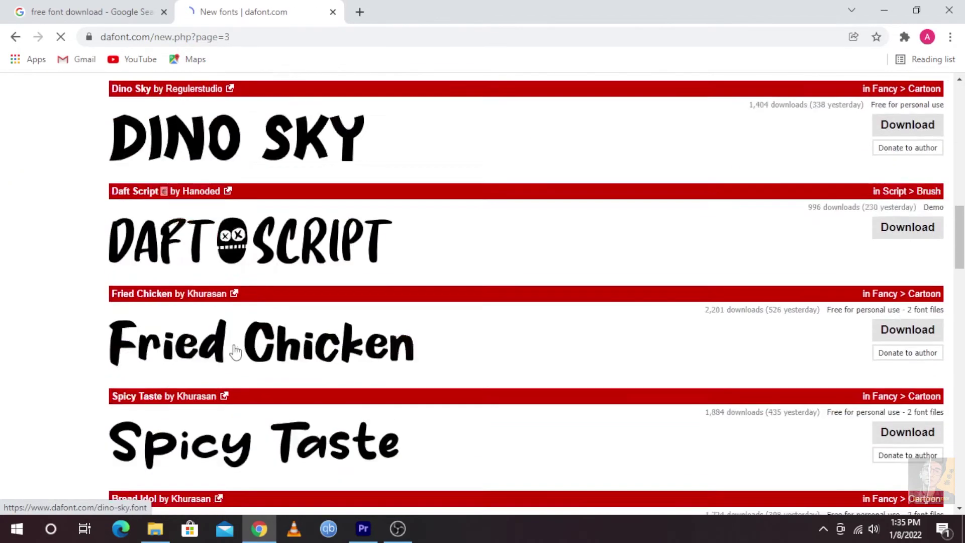
scroll(234, 352, "down", 20)
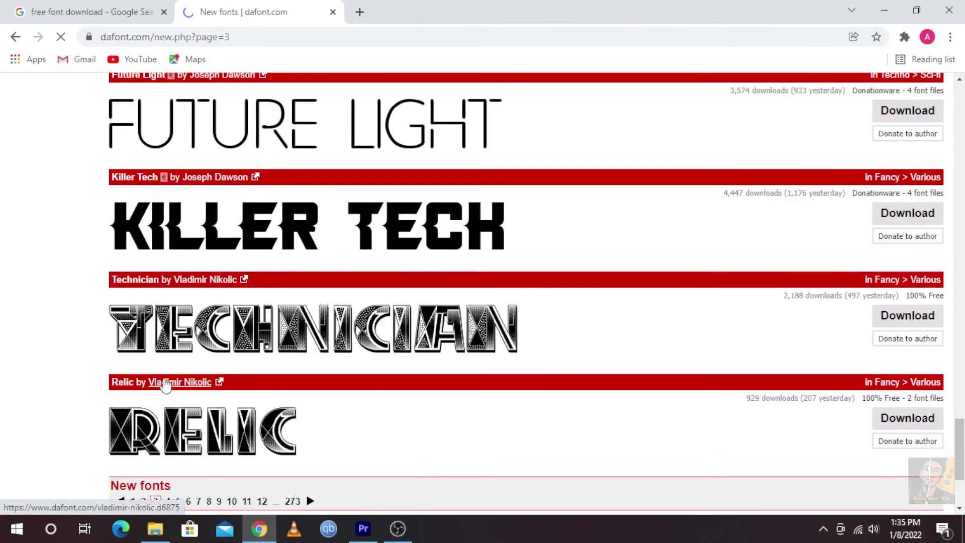
scroll(166, 386, "down", 3)
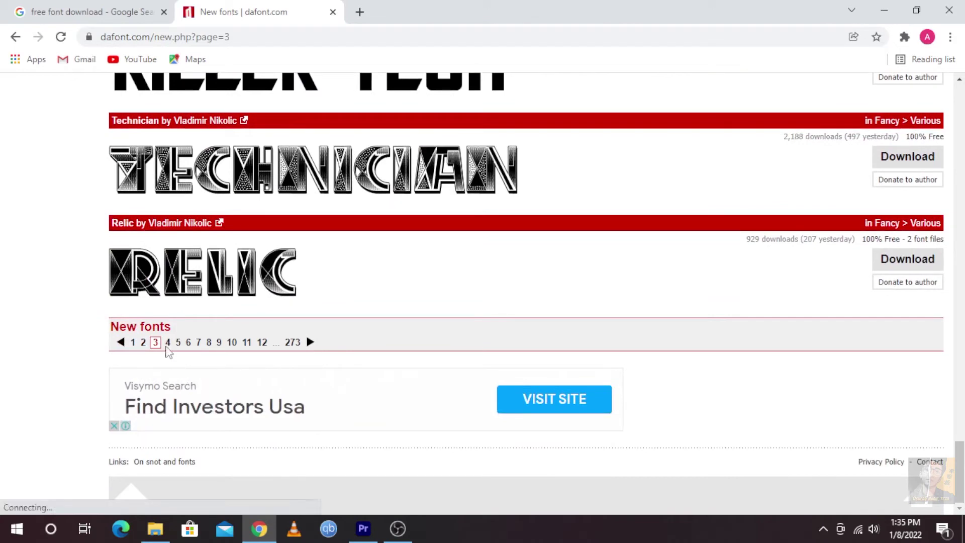
scroll(163, 346, "up", 1)
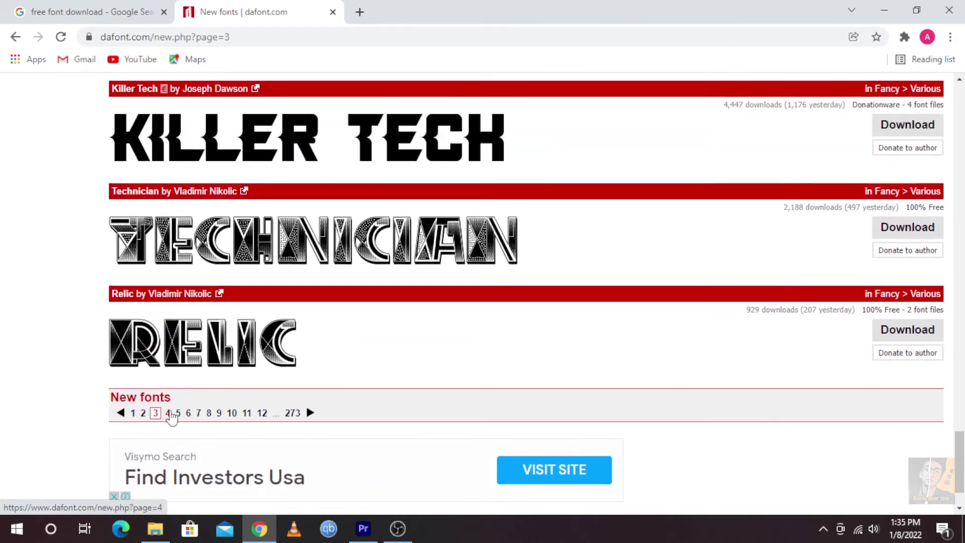
left_click(169, 413)
Examine the font samples on page 4 of the new fonts list and open page 5.
scroll(170, 397, "down", 10)
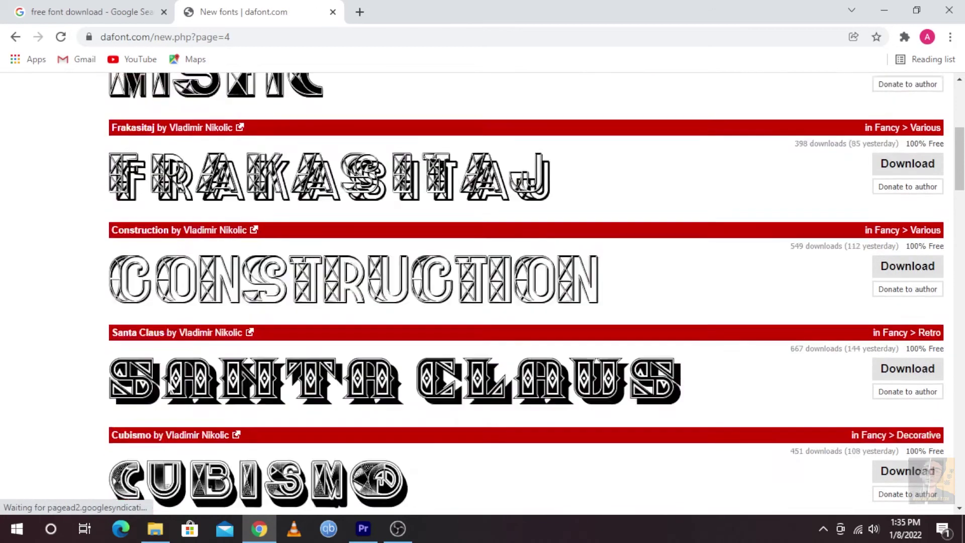
scroll(170, 390, "down", 12)
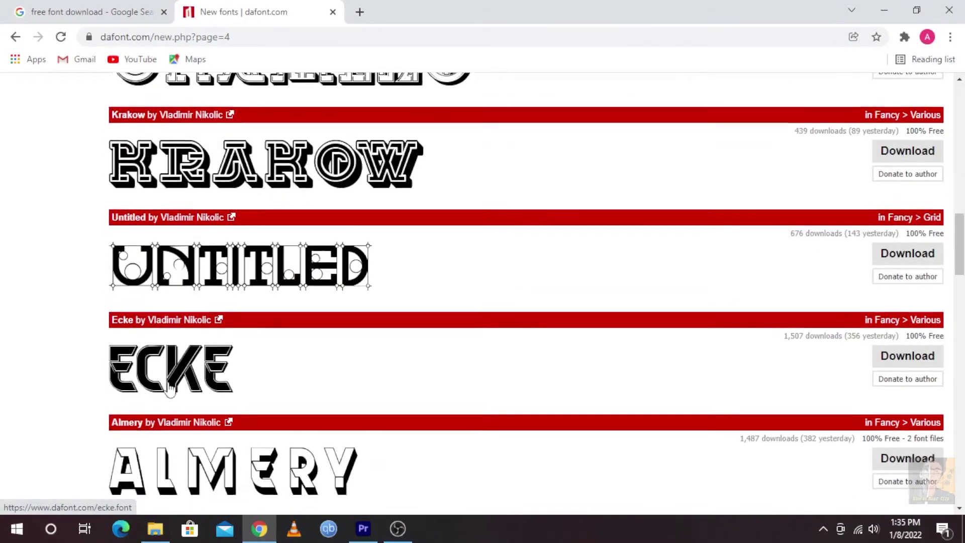
scroll(168, 388, "down", 3)
scroll(163, 390, "up", 2)
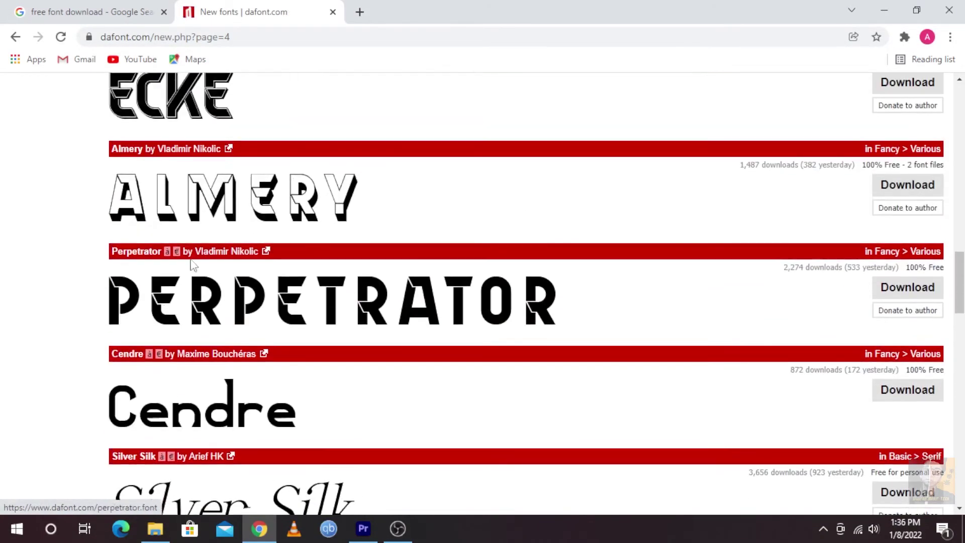
scroll(234, 332, "down", 4)
scroll(234, 332, "down", 20)
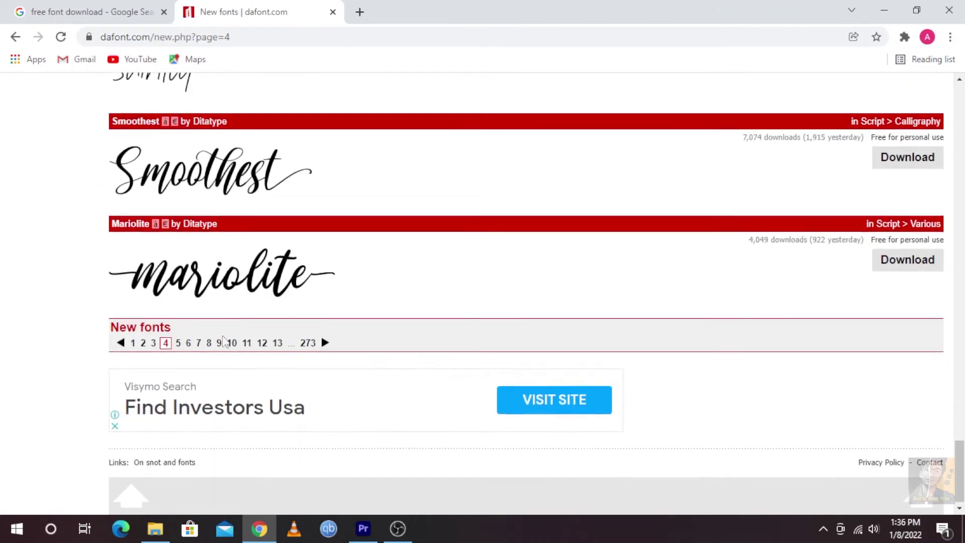
left_click(178, 343)
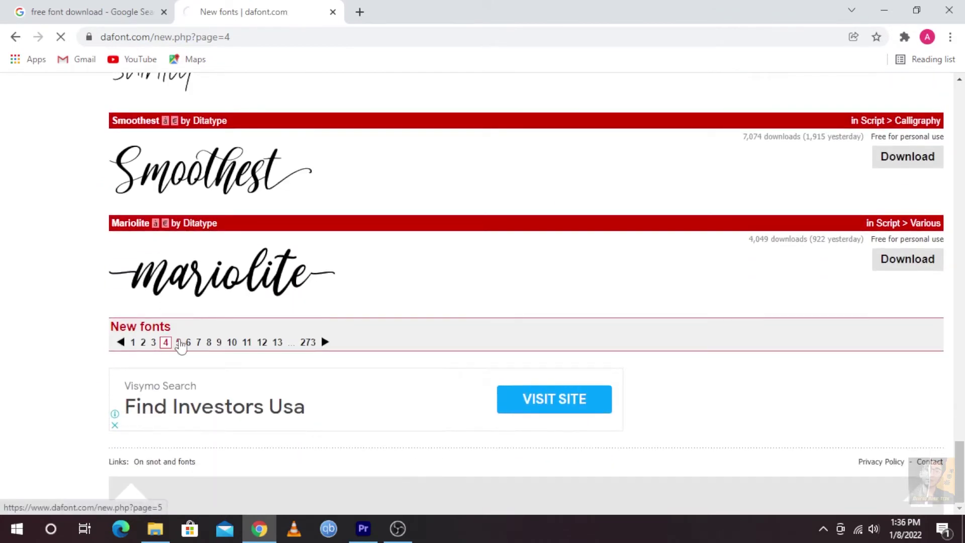
Look through the script and brush font samples on page 5 of the new fonts list.
scroll(42, 254, "down", 10)
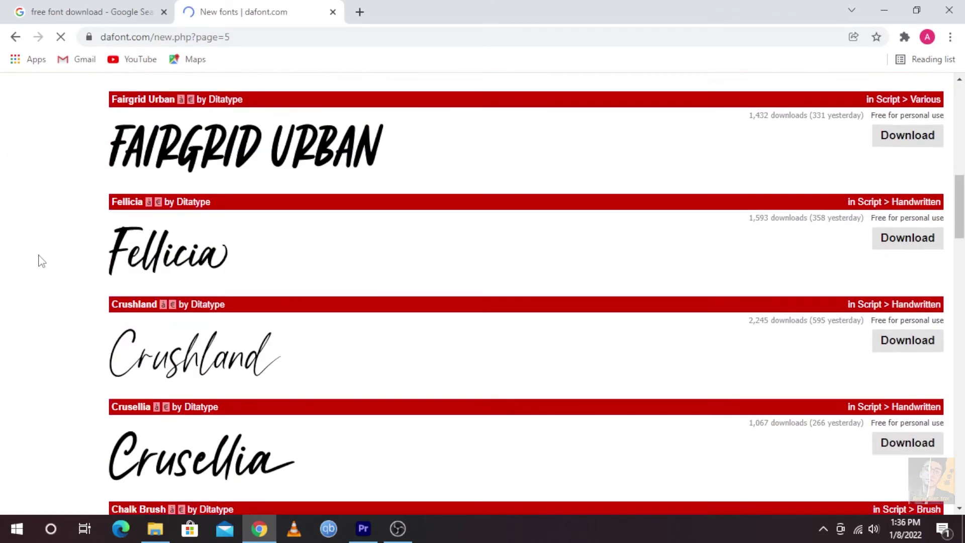
scroll(40, 260, "down", 5)
right_click(37, 257)
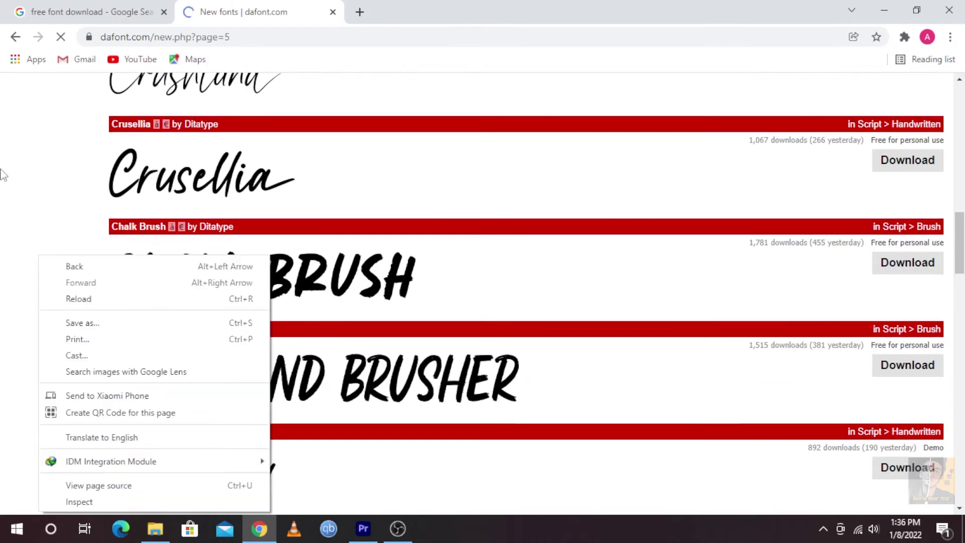
scroll(67, 208, "down", 3)
scroll(215, 254, "down", 4)
scroll(424, 315, "up", 7)
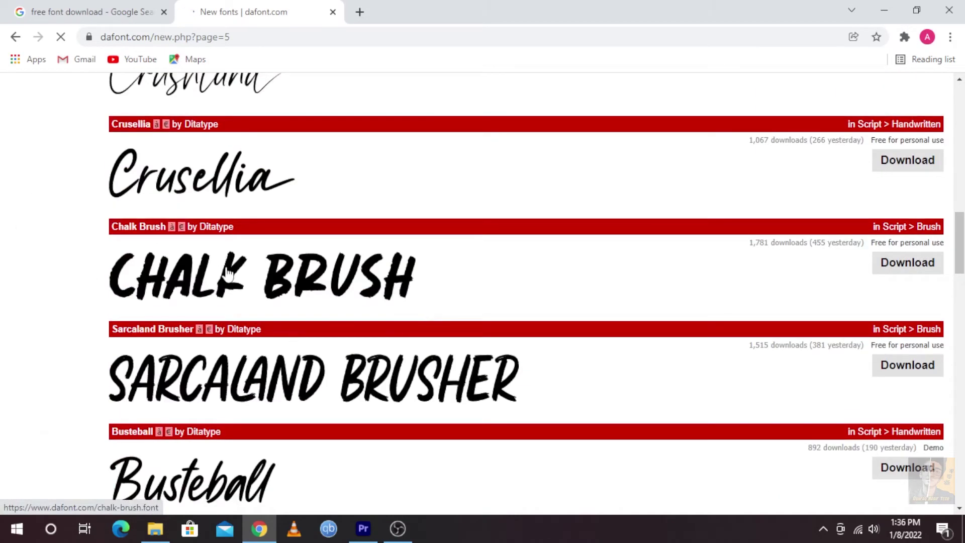
Look over the remaining script and brush fonts on page 5 of the new fonts list and open page 6.
scroll(662, 278, "up", 5)
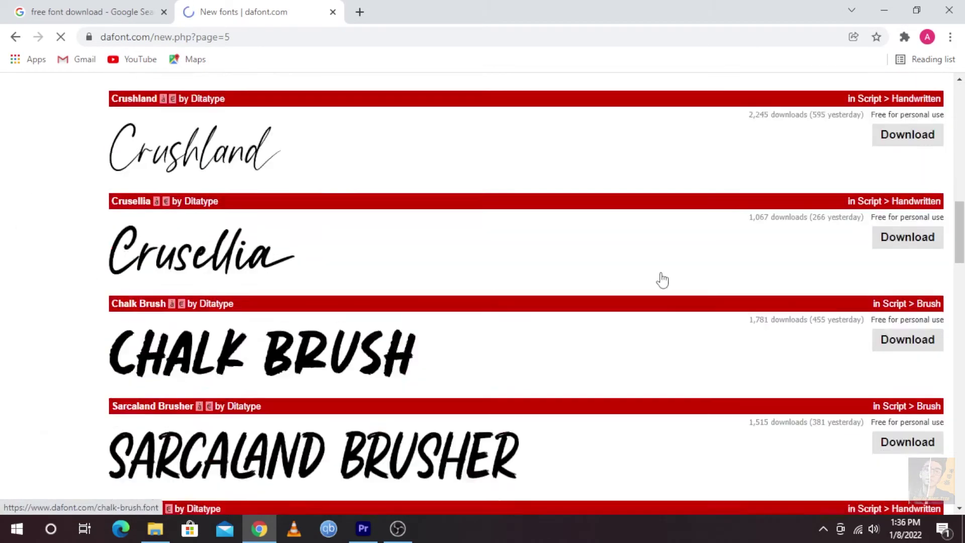
scroll(175, 335, "down", 6)
scroll(174, 336, "up", 12)
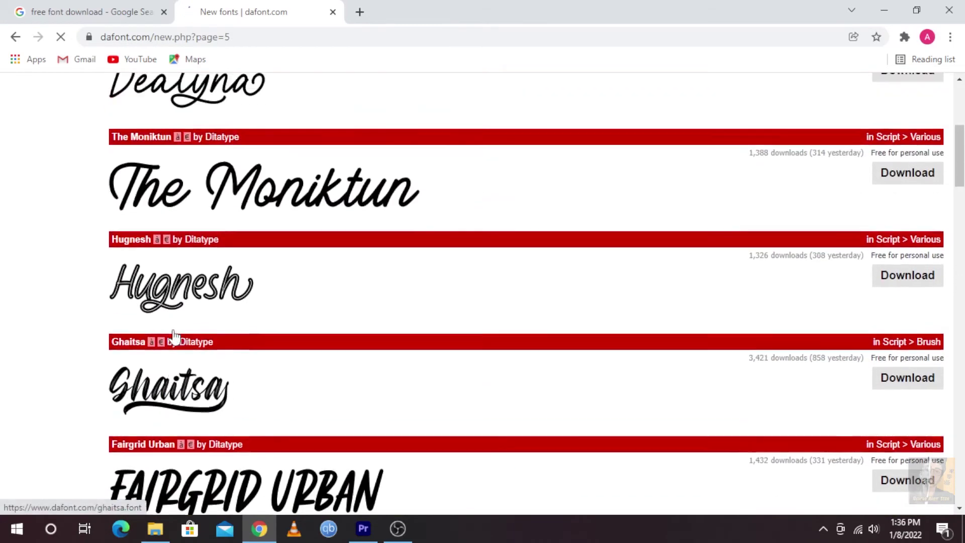
scroll(172, 337, "up", 4)
scroll(172, 355, "down", 16)
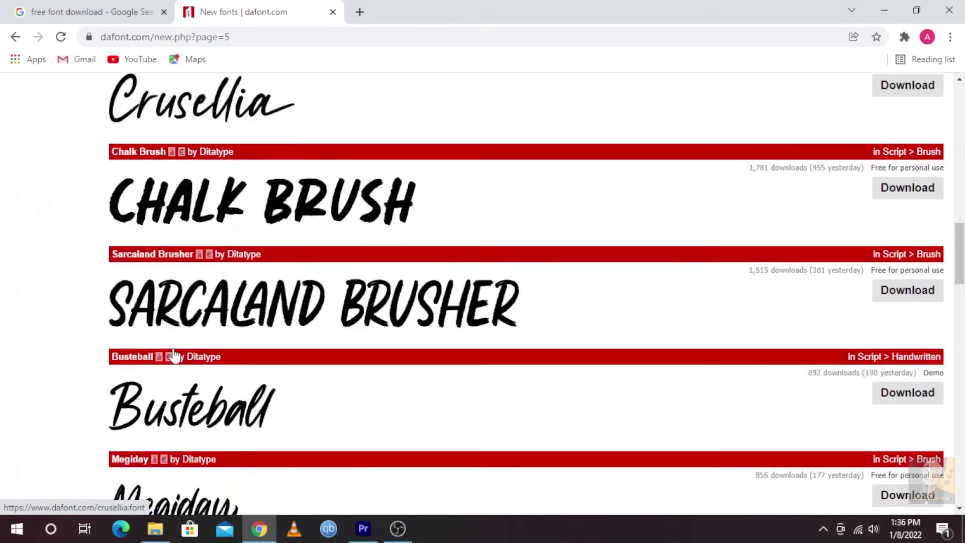
scroll(257, 375, "down", 15)
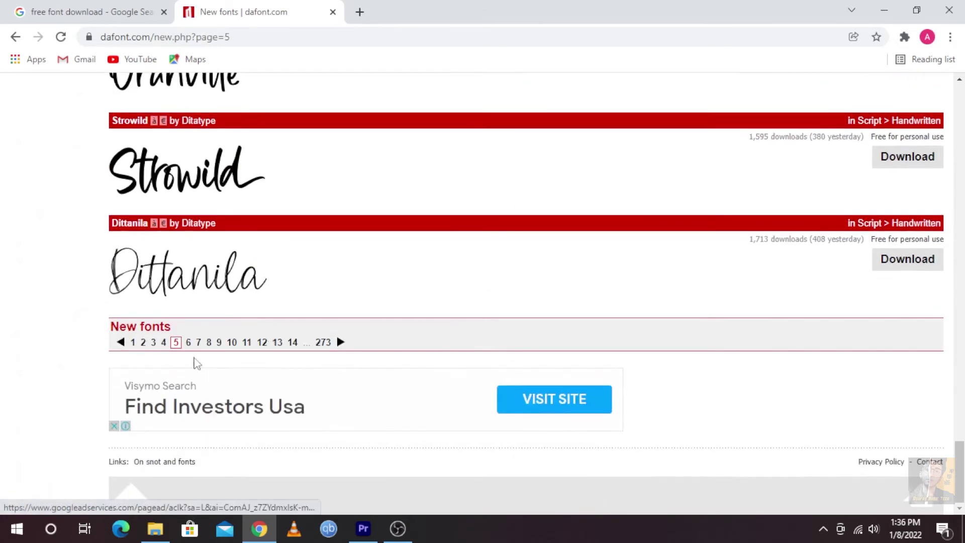
left_click(188, 342)
Find the Winter Sunday font on page 6 and download its archive winter_sunday_3.zip.
scroll(222, 362, "down", 10)
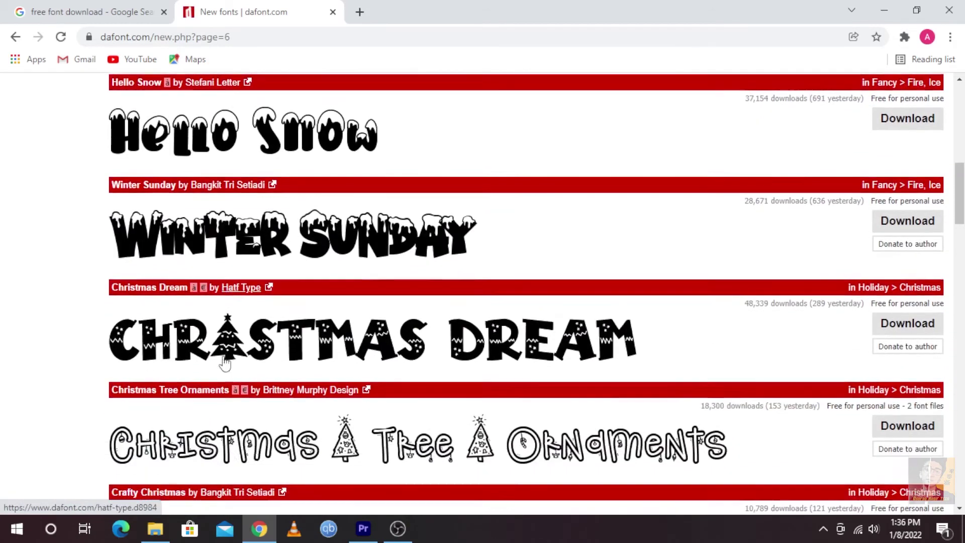
left_click(899, 231)
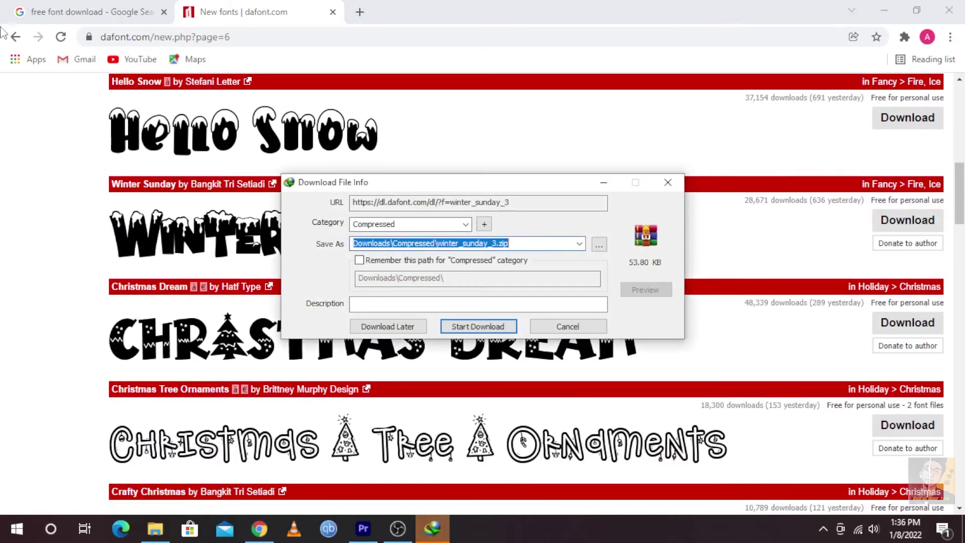
left_click(505, 329)
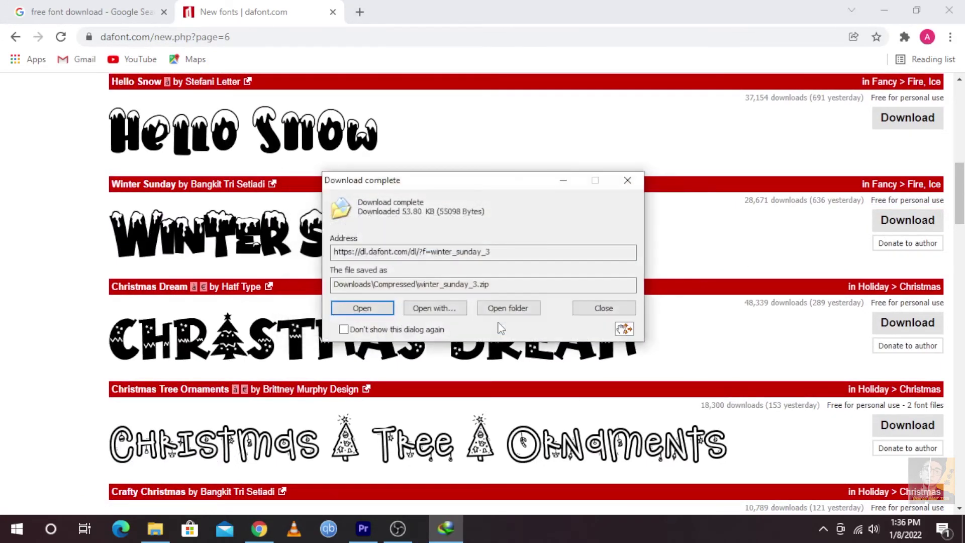
Open the downloaded winter_sunday_3.zip archive and install the font file Winter Sunday.ttf.
left_click(378, 313)
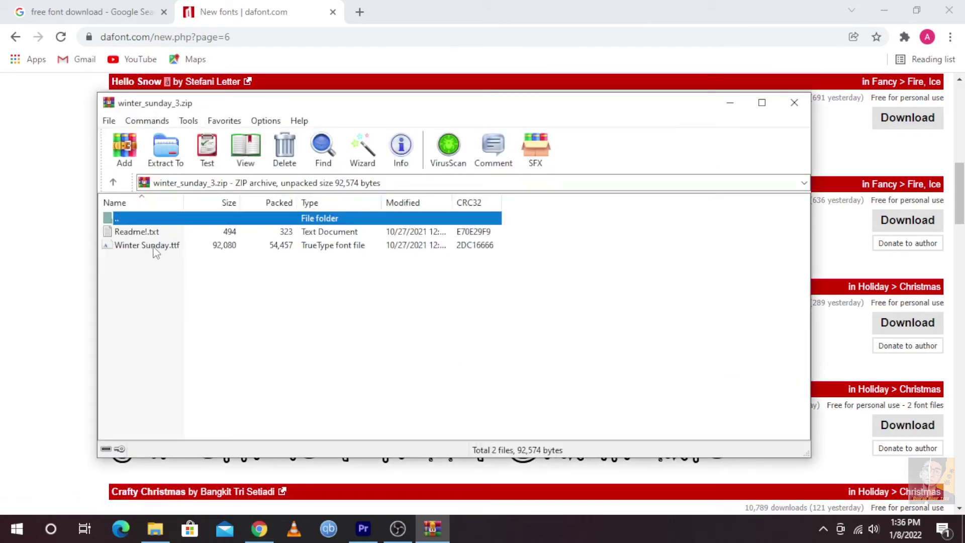
double_click(154, 246)
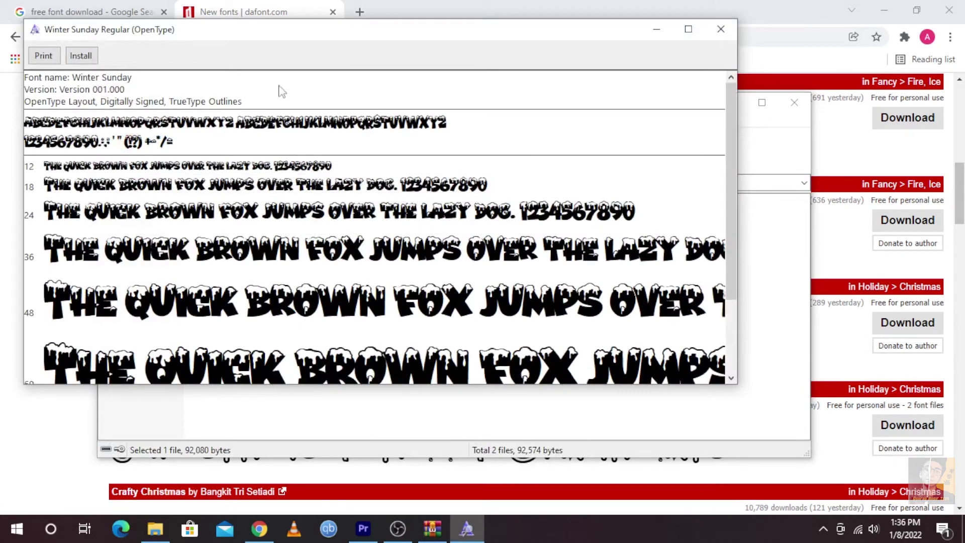
left_click_drag(153, 36, 449, 148)
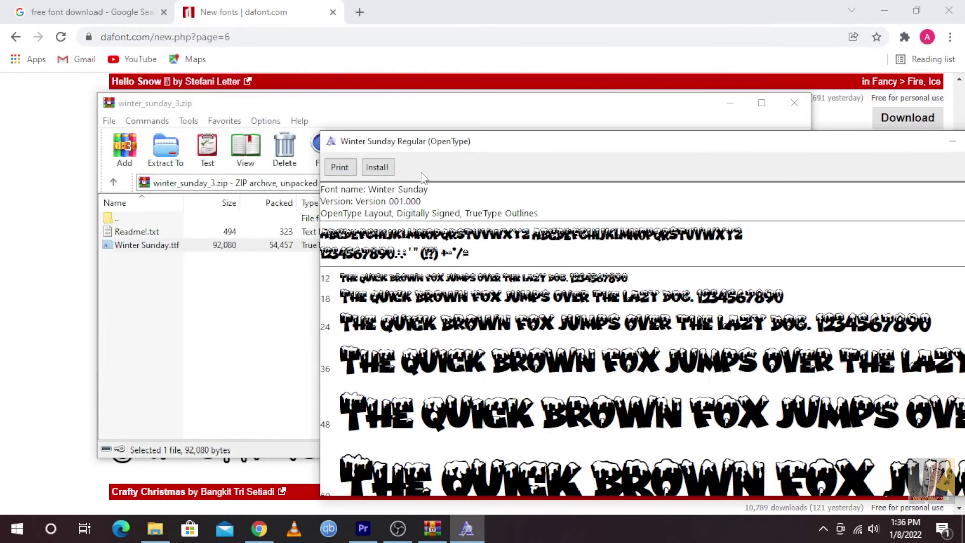
left_click(382, 171)
Switch to Premiere Pro, check the installed font's name in the font preview, and set the title's font to Winter Sunday.
left_click(363, 528)
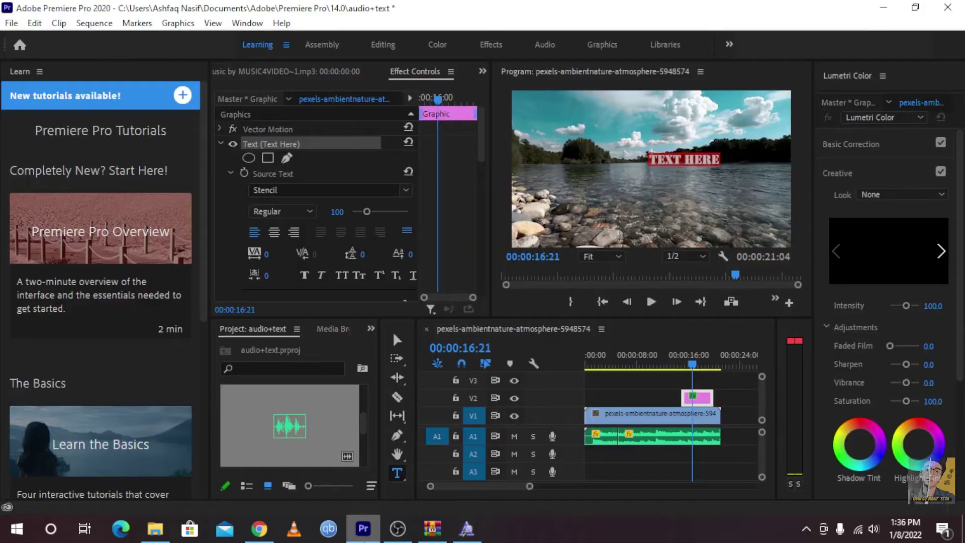
left_click(275, 190)
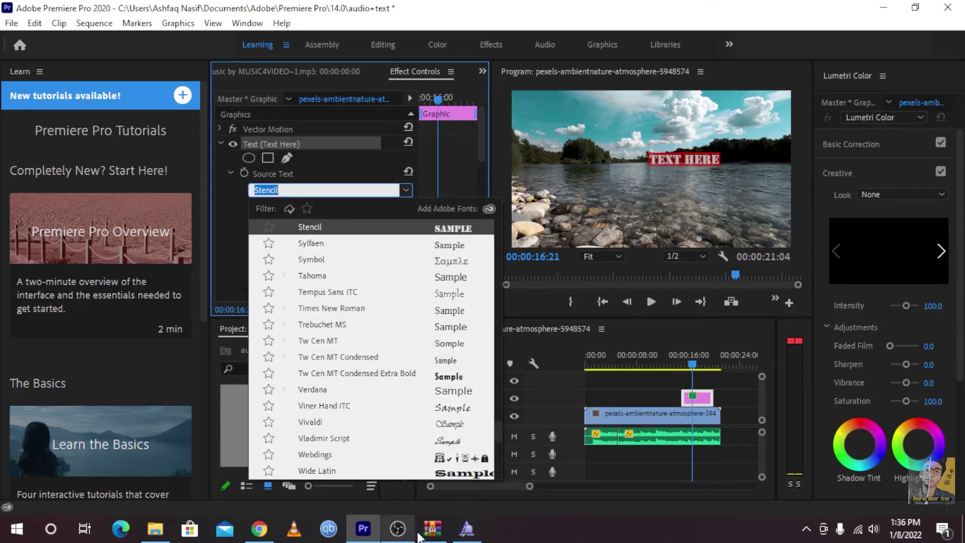
left_click(467, 528)
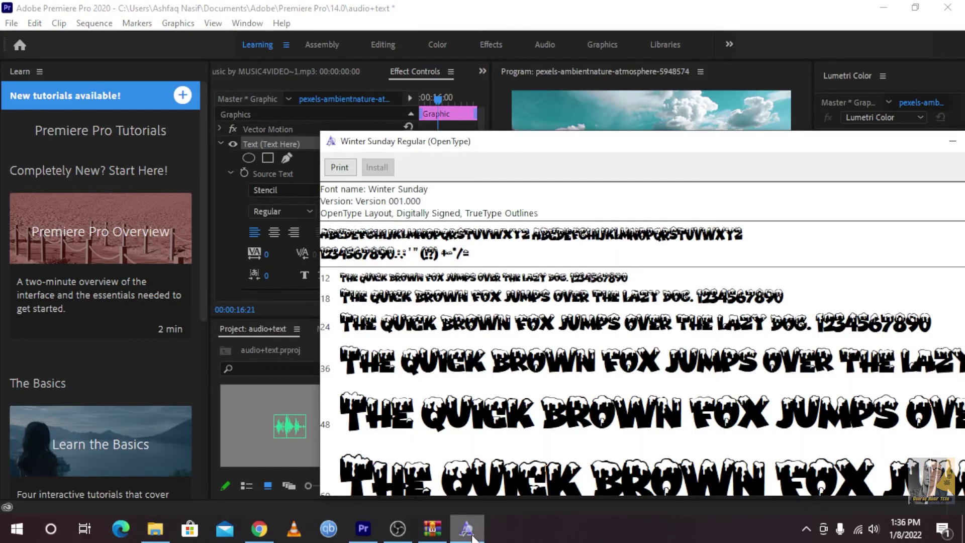
left_click_drag(376, 142, 500, 77)
left_click(327, 188)
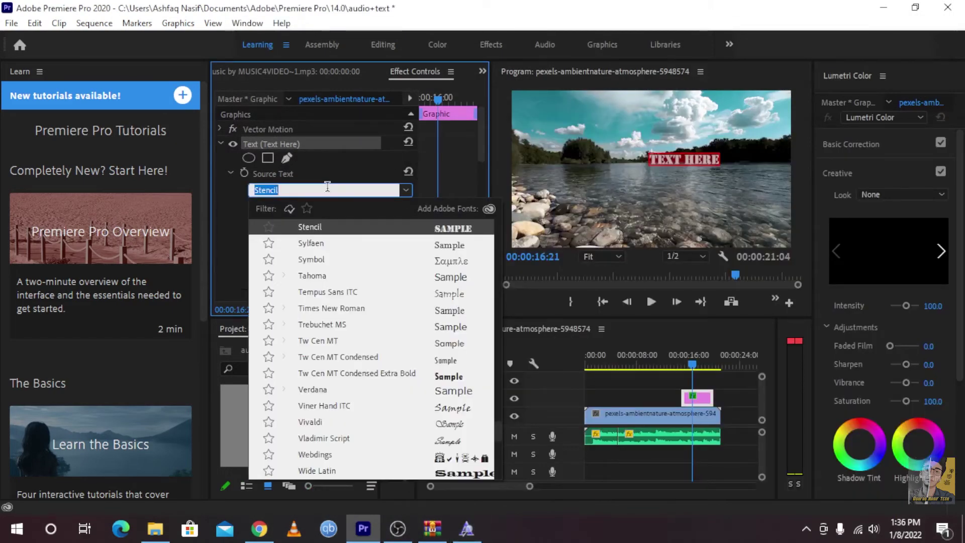
type("winter")
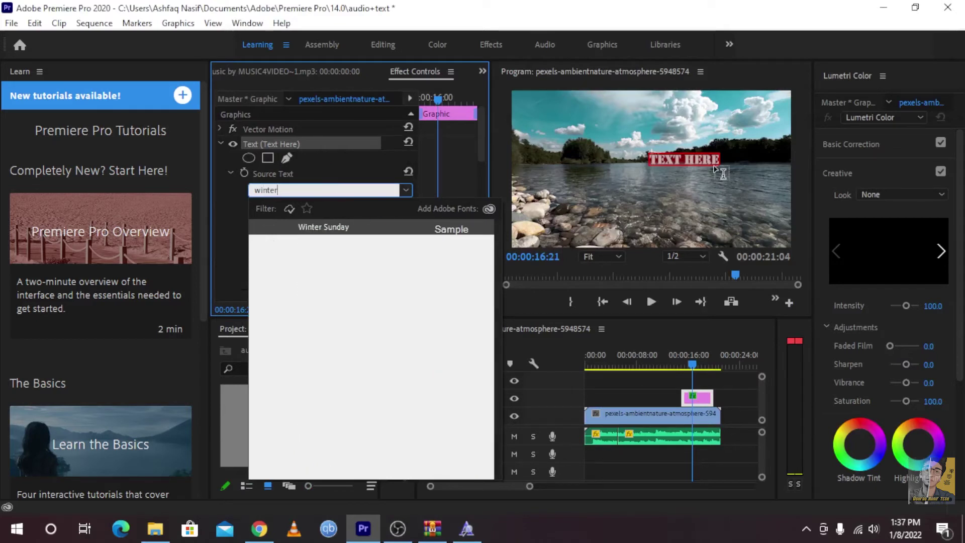
left_click(317, 226)
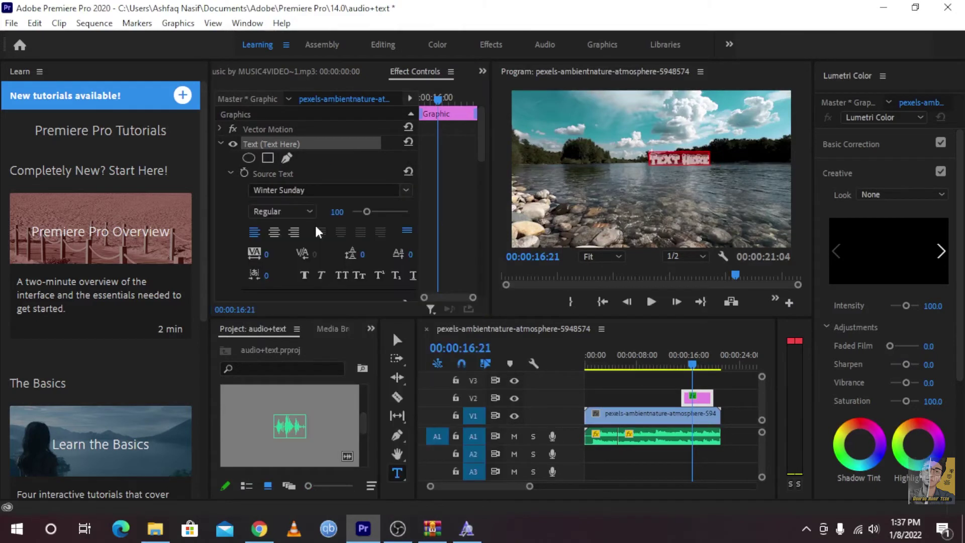
Select all characters of the TEXT HERE title in the preview and increase its font size to 186.
left_click(674, 152)
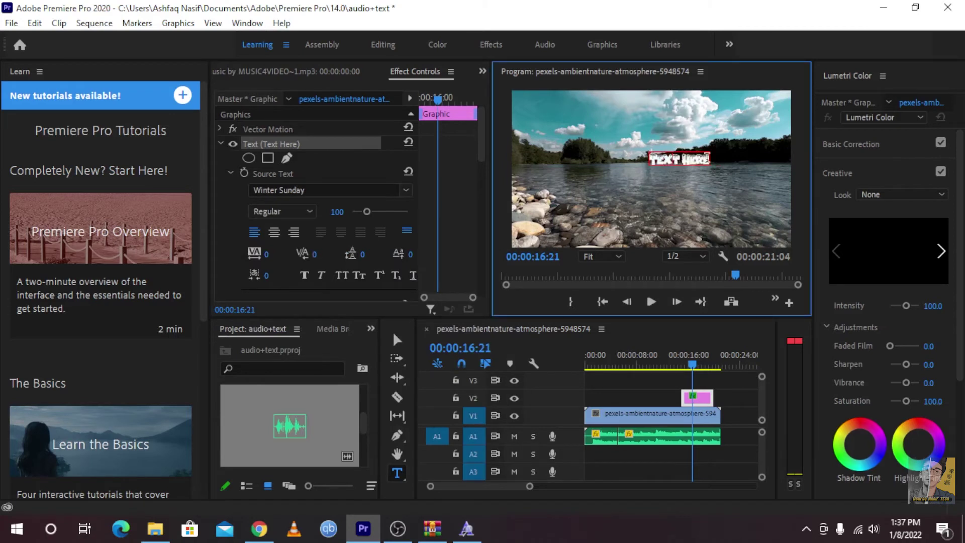
left_click_drag(708, 159, 647, 162)
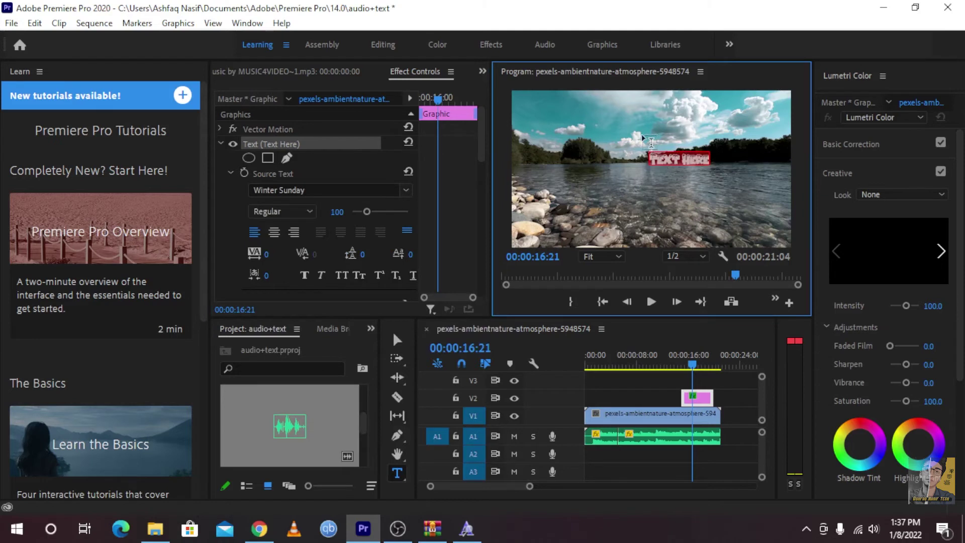
left_click(293, 210)
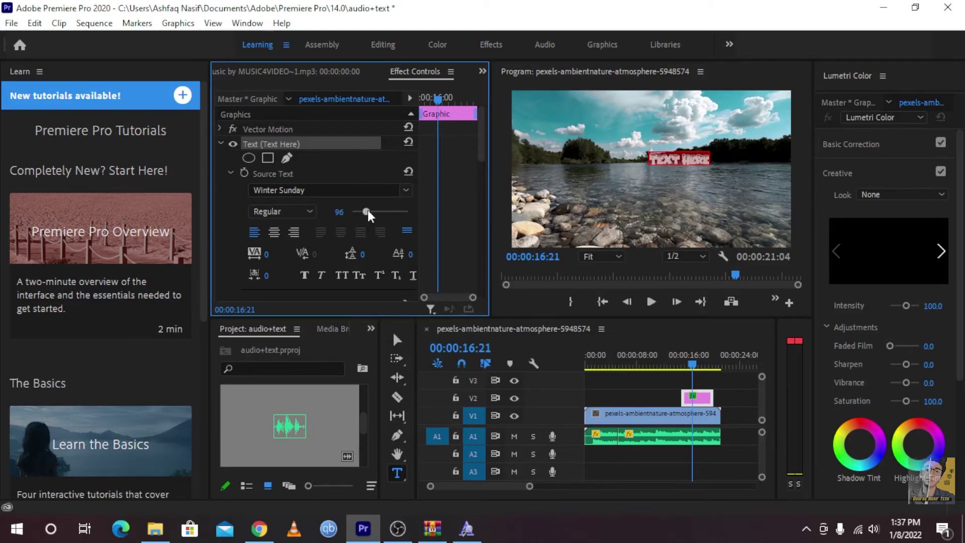
mouse_move(367, 207)
left_mouse_down()
mouse_move(385, 212)
mouse_move(351, 209)
mouse_move(375, 214)
left_mouse_up()
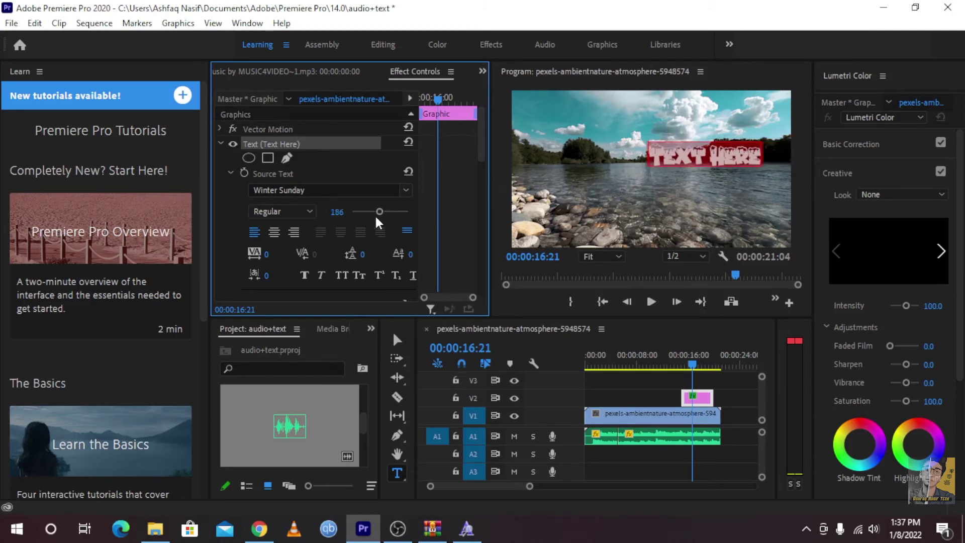
Try right alignment on the title, set it to centre alignment, and enable its shadow.
left_click(274, 232)
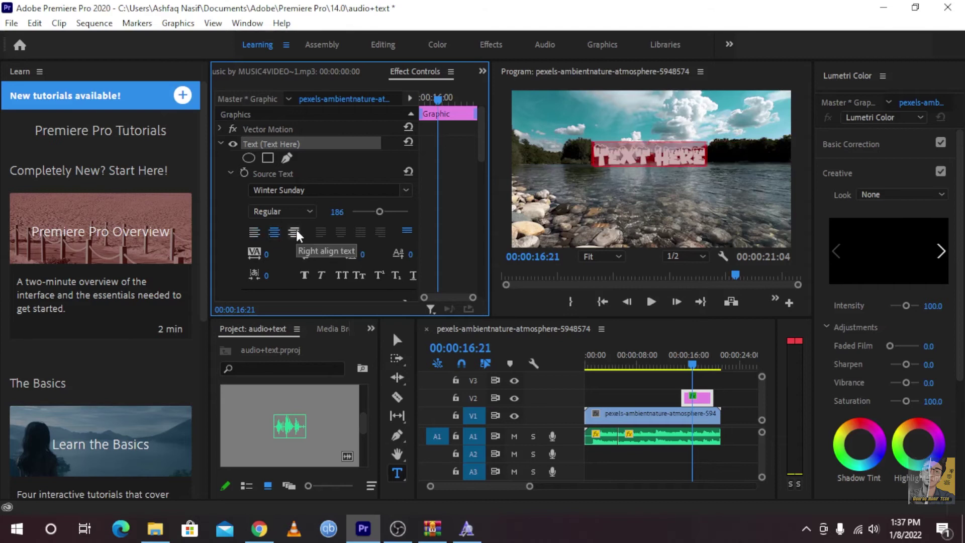
left_click(295, 232)
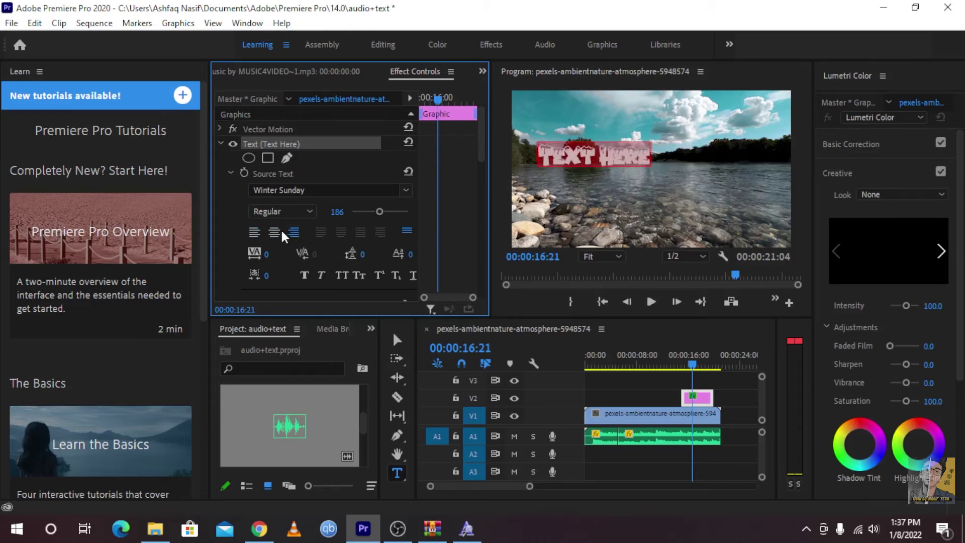
left_click(275, 230)
scroll(406, 209, "down", 5)
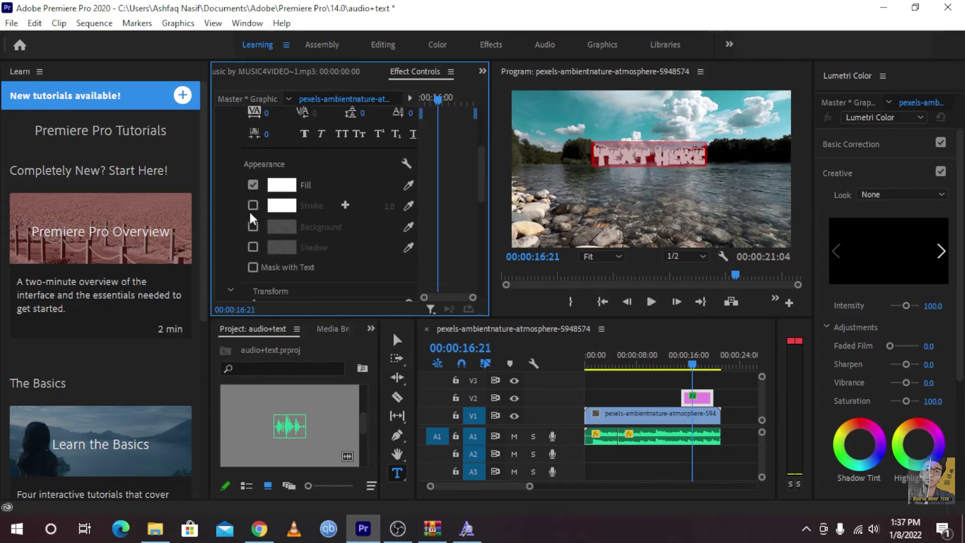
left_click(253, 247)
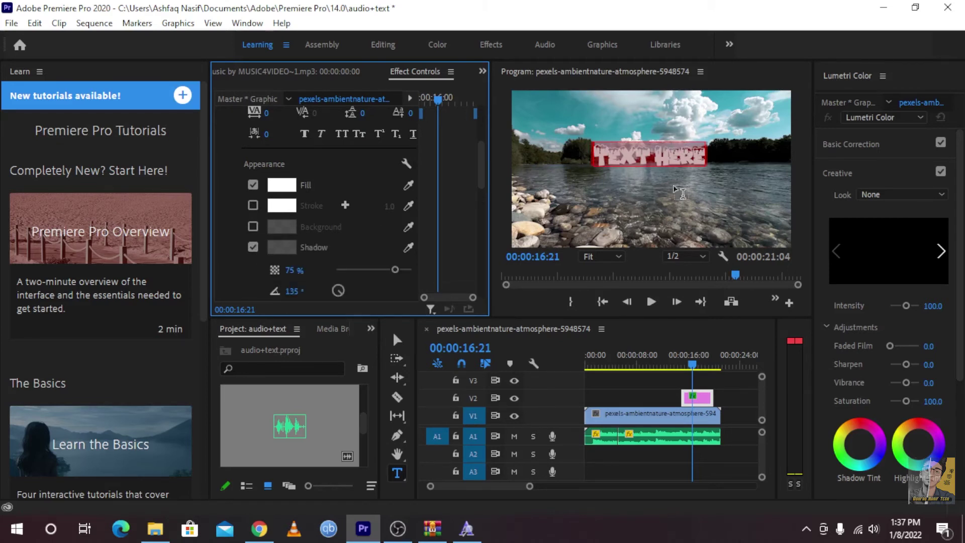
left_click(282, 186)
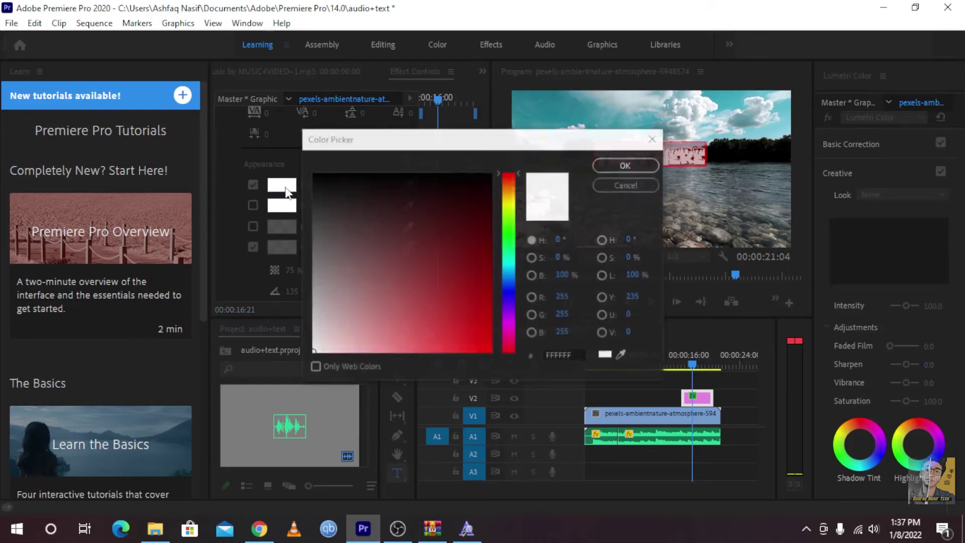
left_click_drag(495, 246, 509, 372)
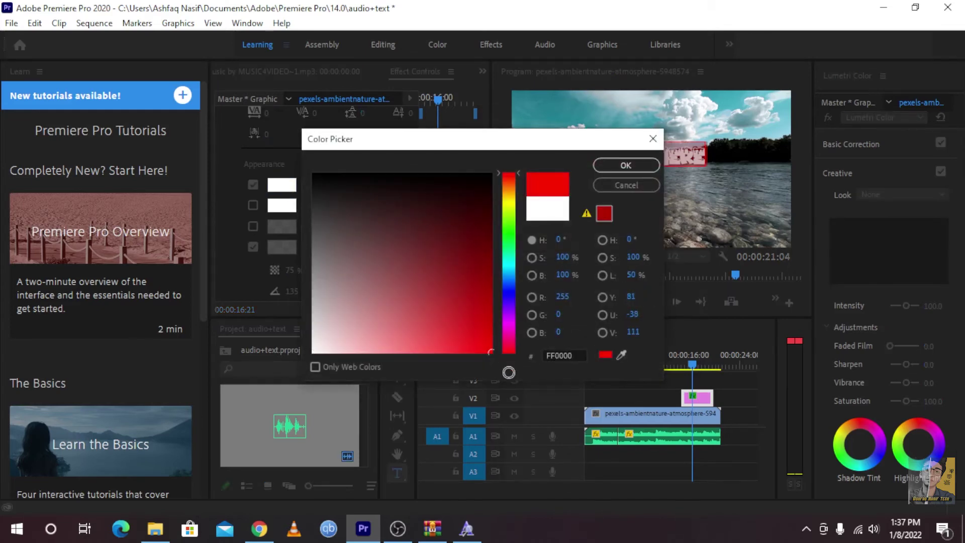
left_click(600, 184)
Set the title's fill colour to blue 00A2FF.
left_click(293, 186)
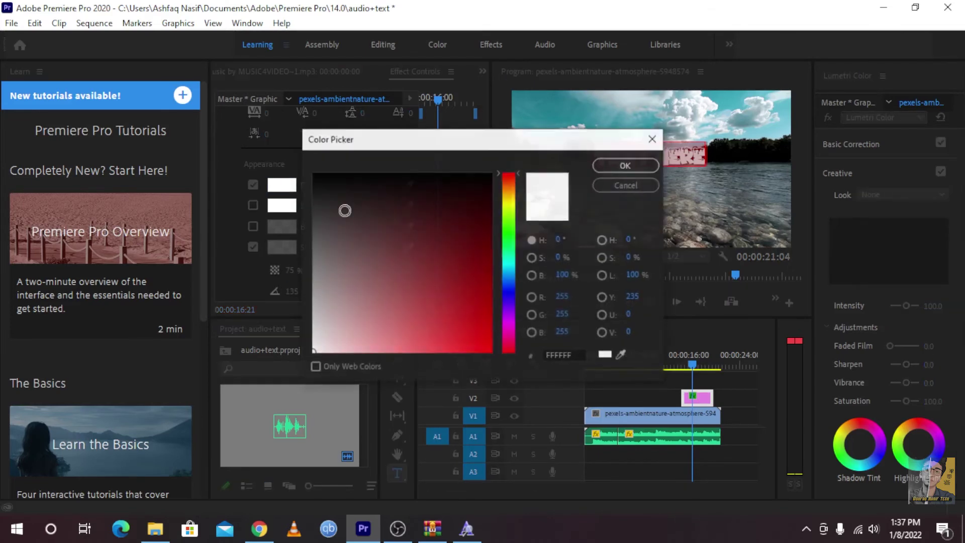
left_click(508, 274)
left_click_drag(470, 259, 521, 371)
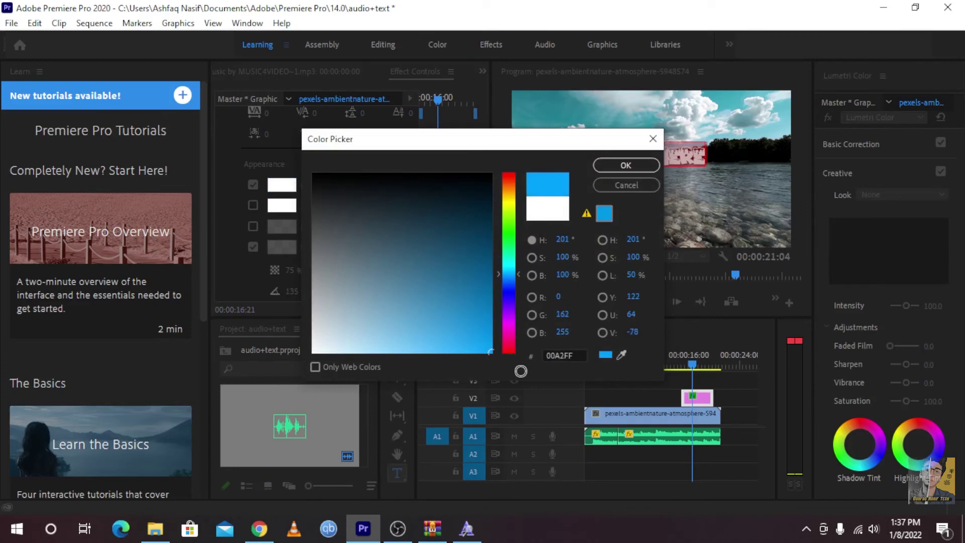
left_click(628, 164)
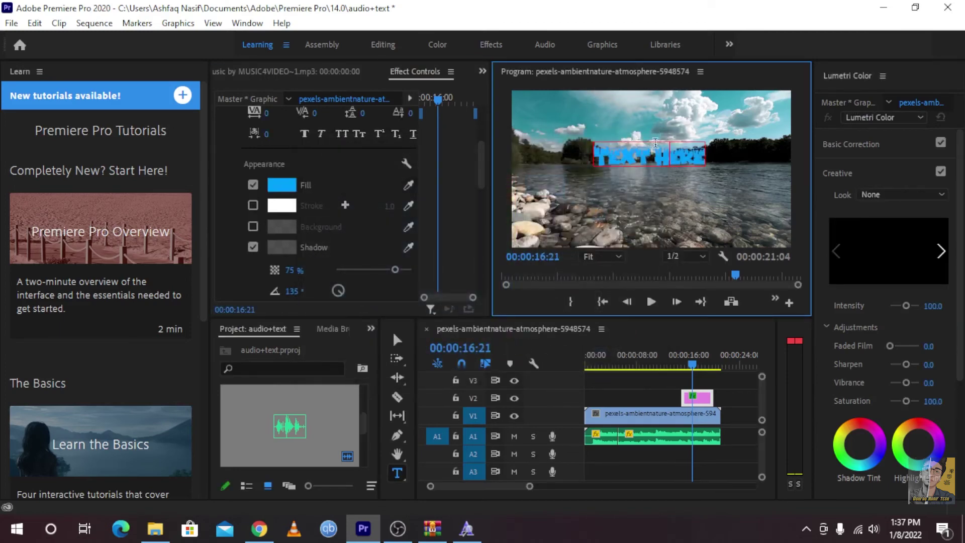
Reselect all of the title's characters and set their fill colour to yellow FFD200.
left_click_drag(704, 157, 534, 163)
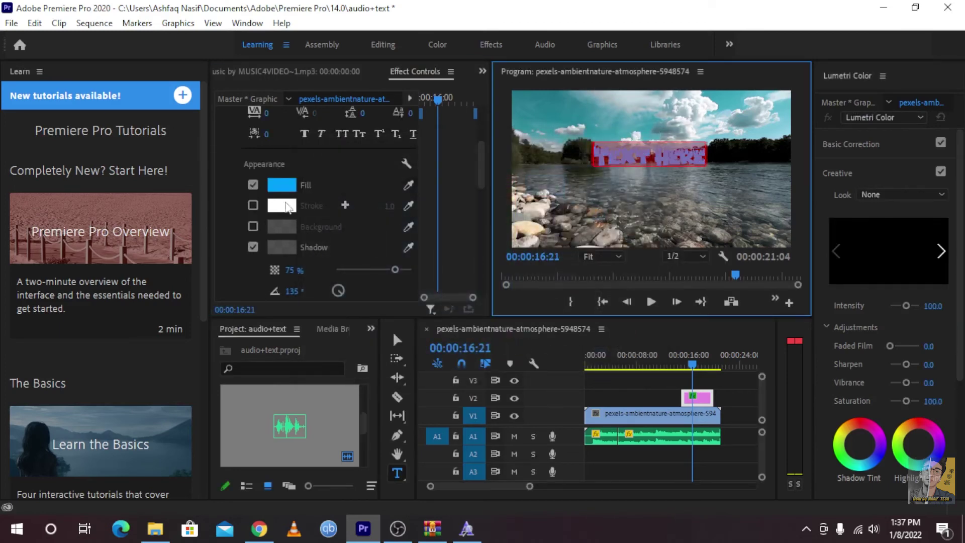
left_click(282, 185)
left_click(512, 197)
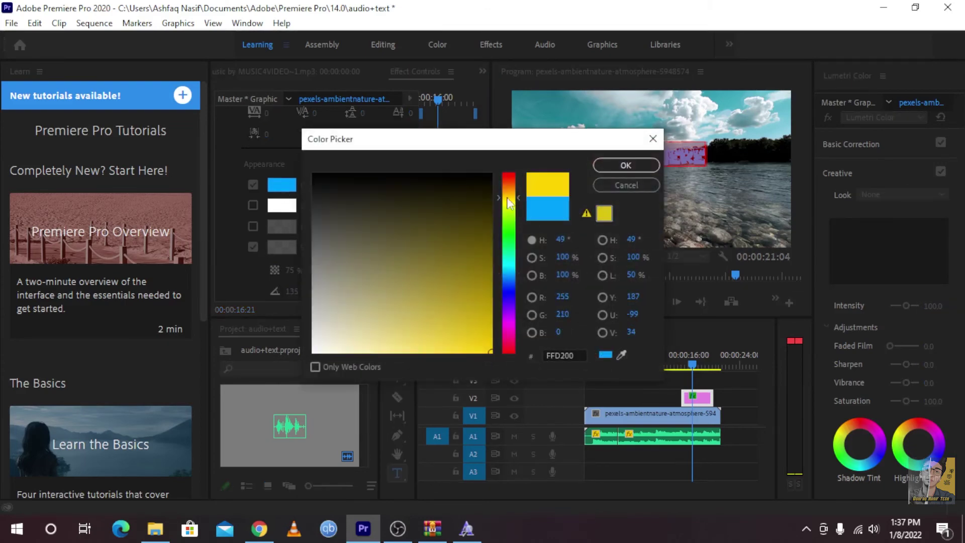
left_click(625, 165)
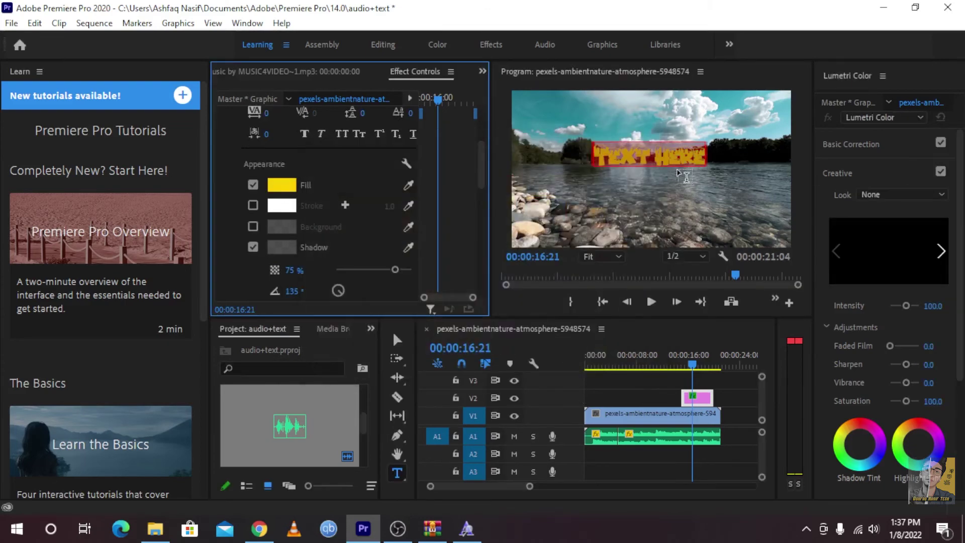
Review the title's transform settings and enlarge it directly in the preview with the Selection tool to a scale of 158.
left_click_drag(597, 154, 707, 157)
scroll(353, 252, "down", 5)
scroll(262, 178, "down", 3)
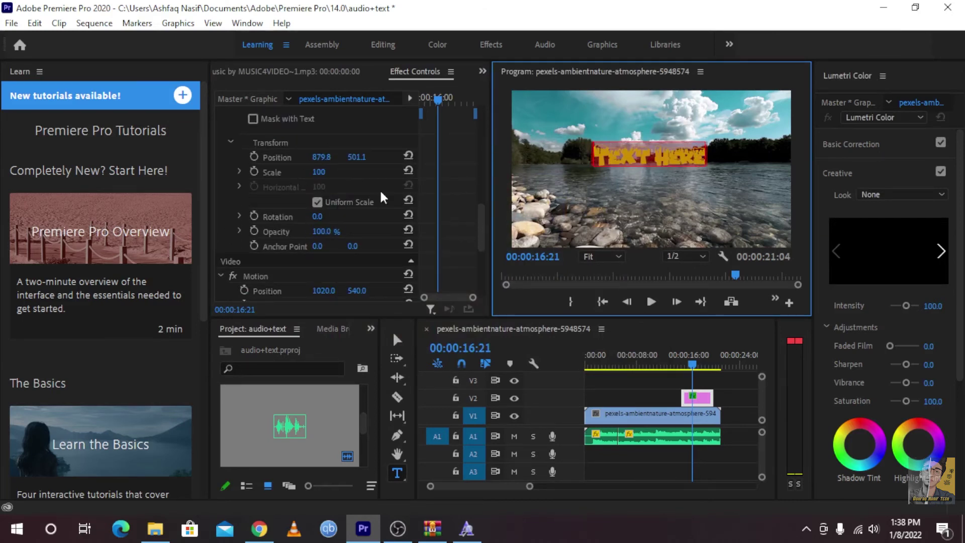
left_click(397, 340)
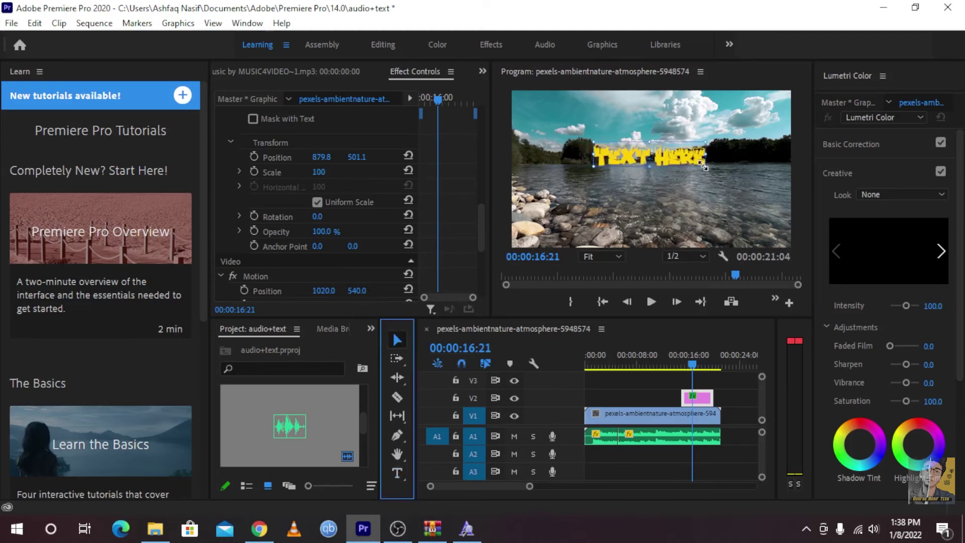
left_click_drag(703, 166, 737, 169)
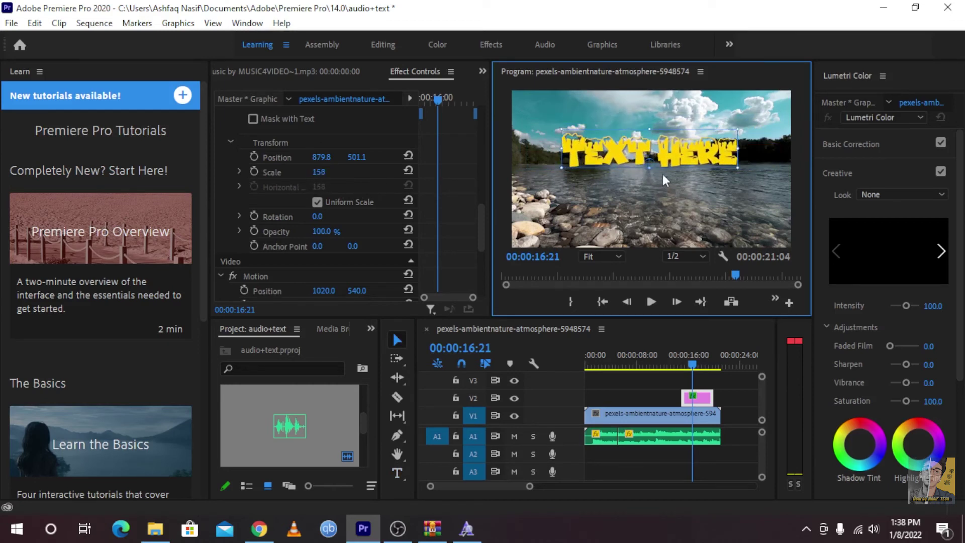
Move the title to position 906.9, 586.1 in the preview, and shift and lengthen its V2 clip to end with the video clip.
mouse_move(677, 154)
left_mouse_down()
mouse_move(698, 206)
mouse_move(680, 153)
mouse_move(683, 166)
left_mouse_up()
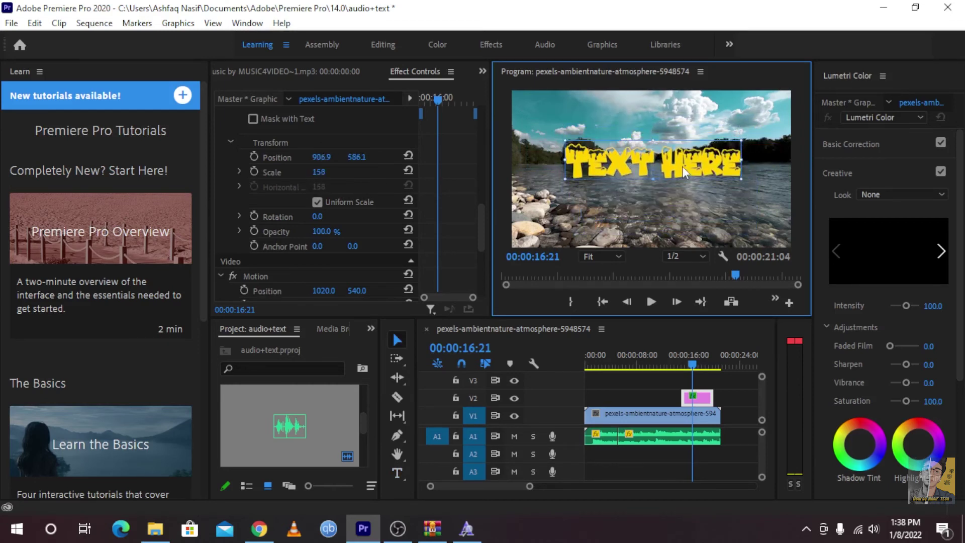
left_click(731, 400)
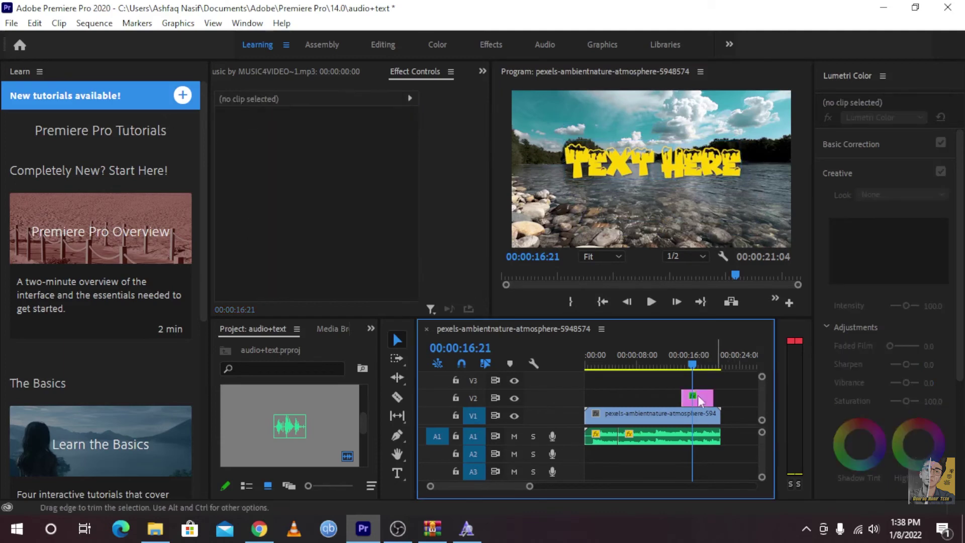
left_click_drag(698, 400, 624, 362)
left_click(623, 359)
left_click_drag(646, 398, 720, 398)
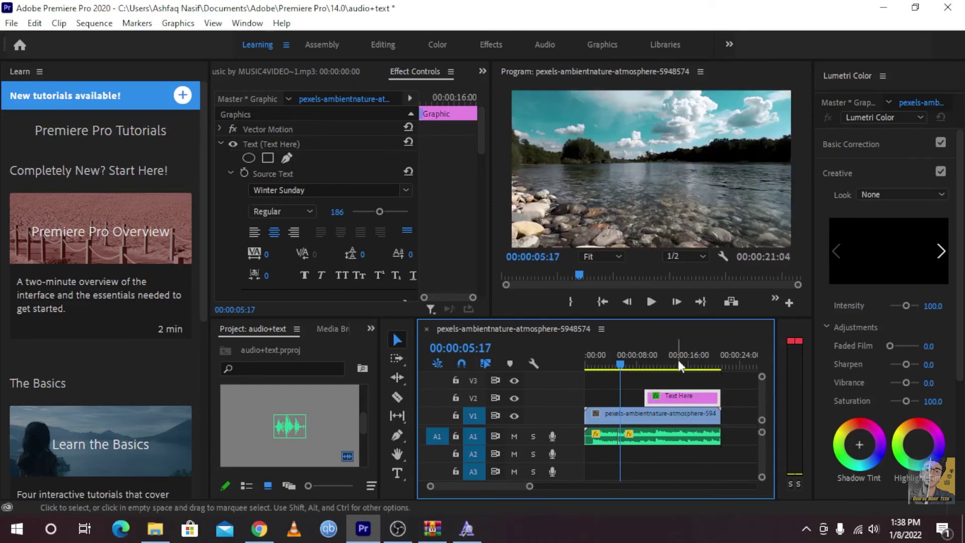
Play the sequence from just before the title clip to check how the text appears.
left_click(676, 360)
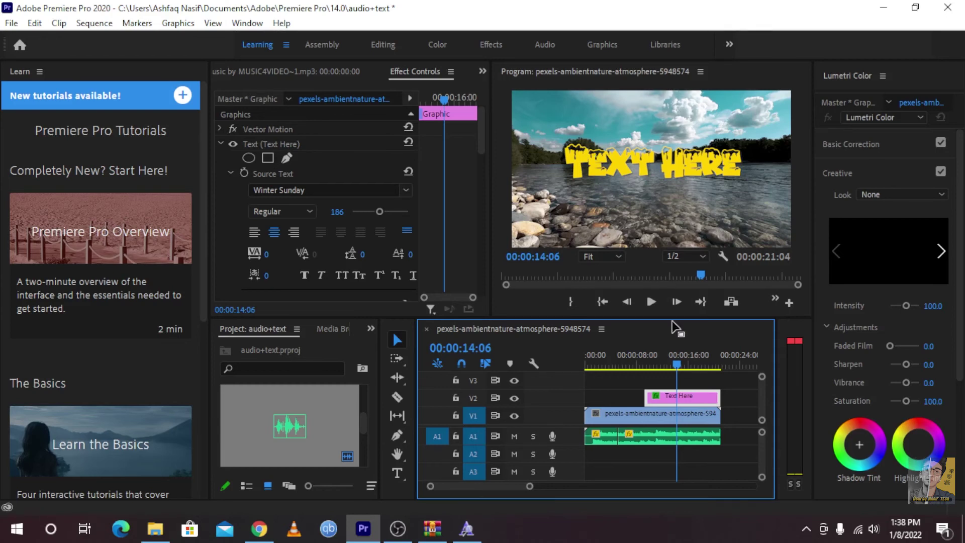
scroll(653, 397, "up", 1)
left_click(643, 359)
left_click_drag(643, 360, 643, 358)
left_click(650, 302)
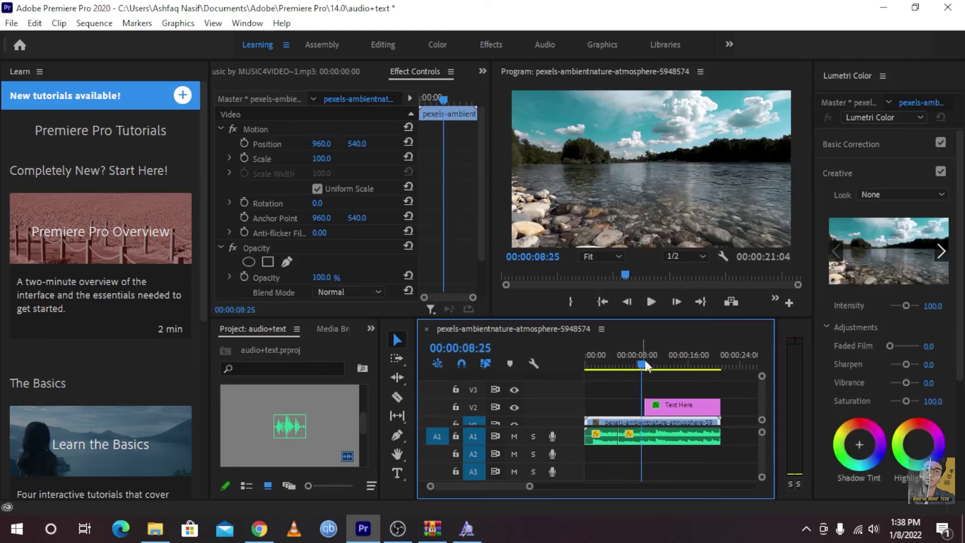
left_click(656, 301)
left_click(658, 300)
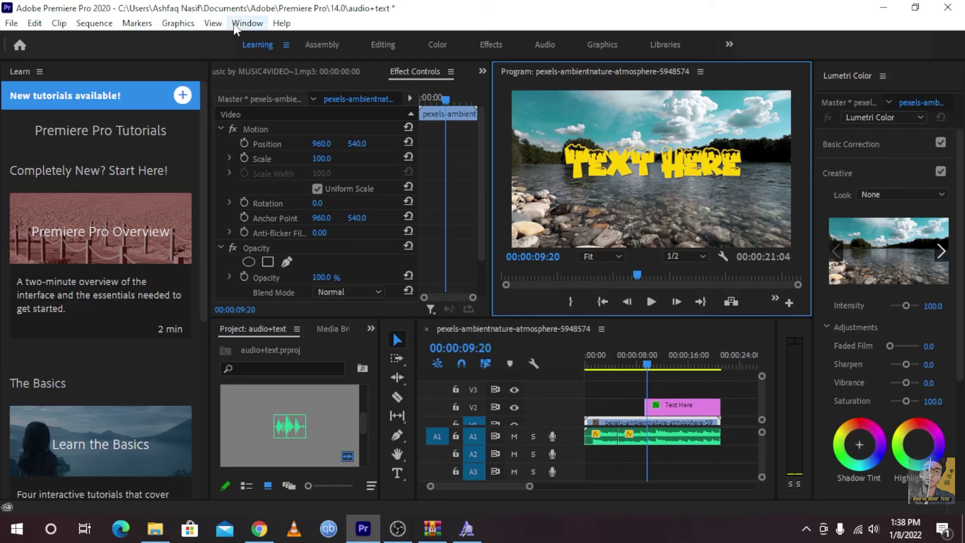
Show the Effects panel and apply the Cross Dissolve video transition to the start and end of the title clip.
left_click(247, 24)
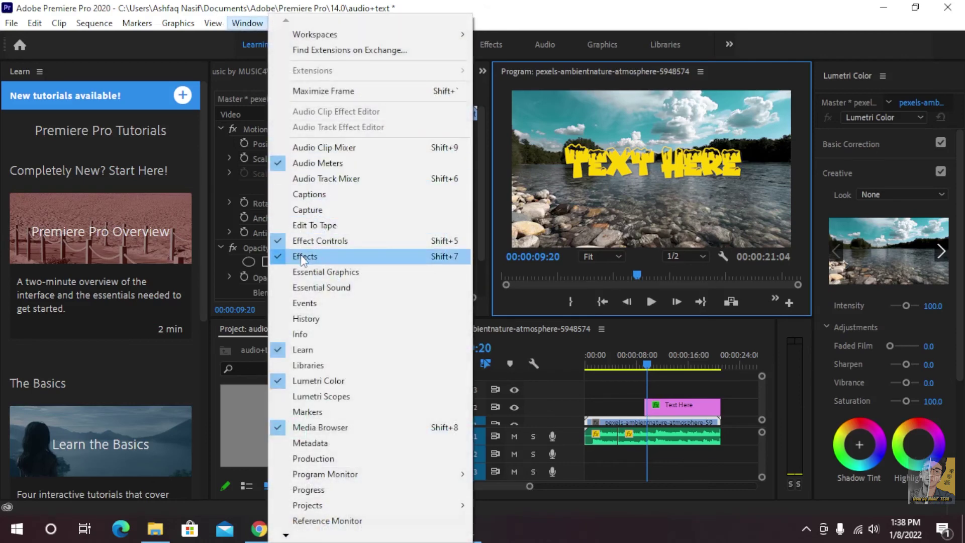
left_click(303, 257)
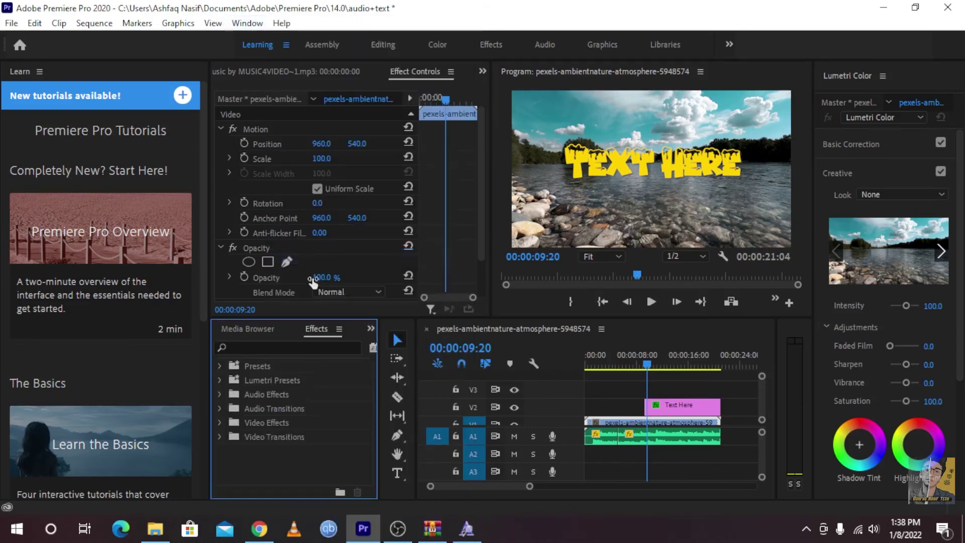
left_click(254, 347)
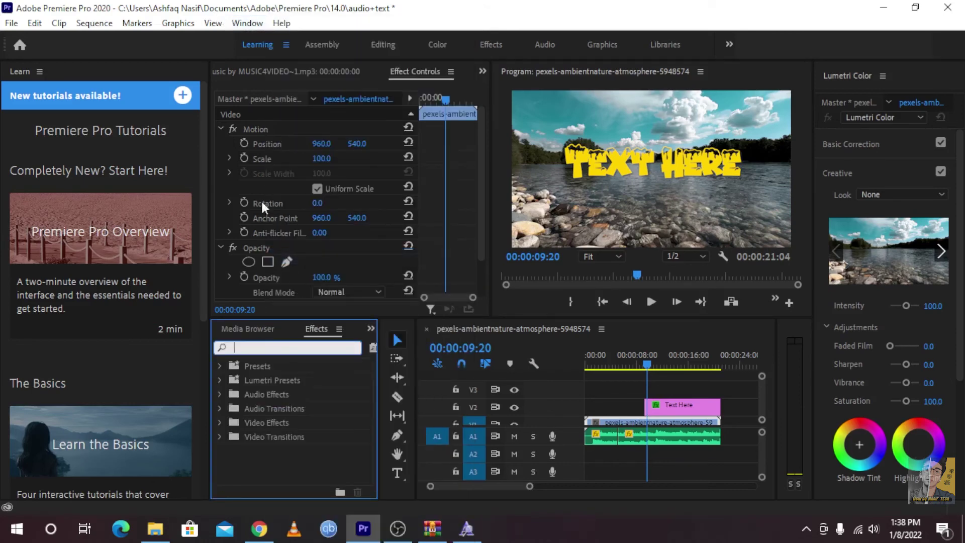
left_click(221, 436)
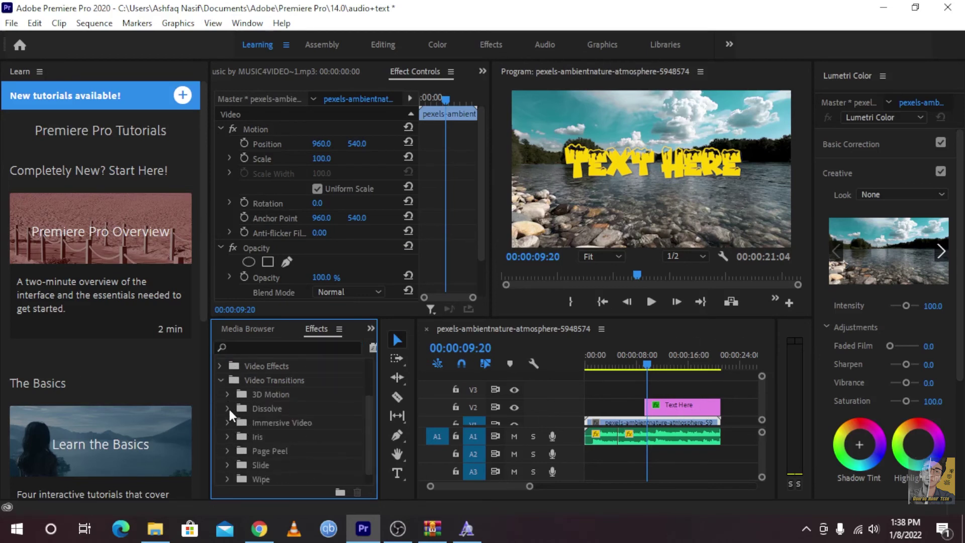
scroll(231, 425, "down", 1)
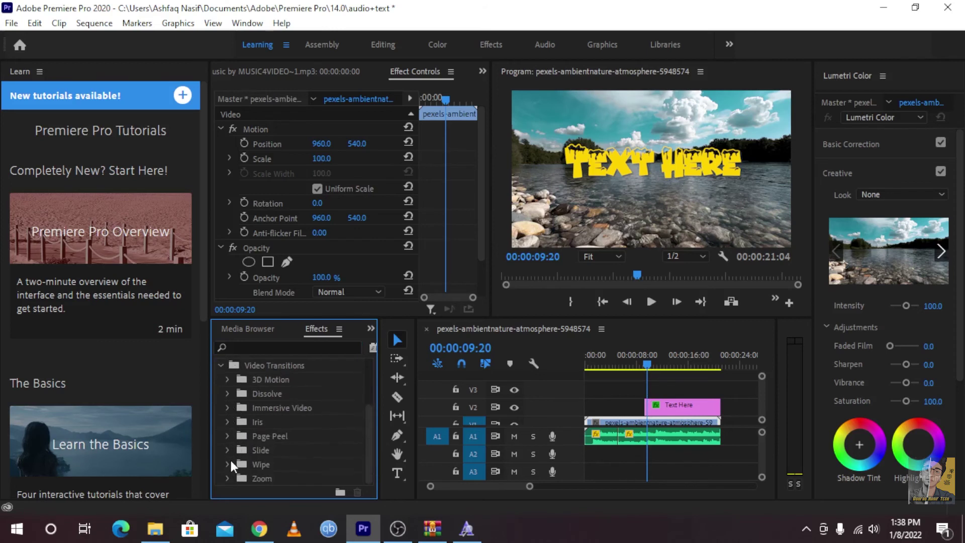
left_click(228, 394)
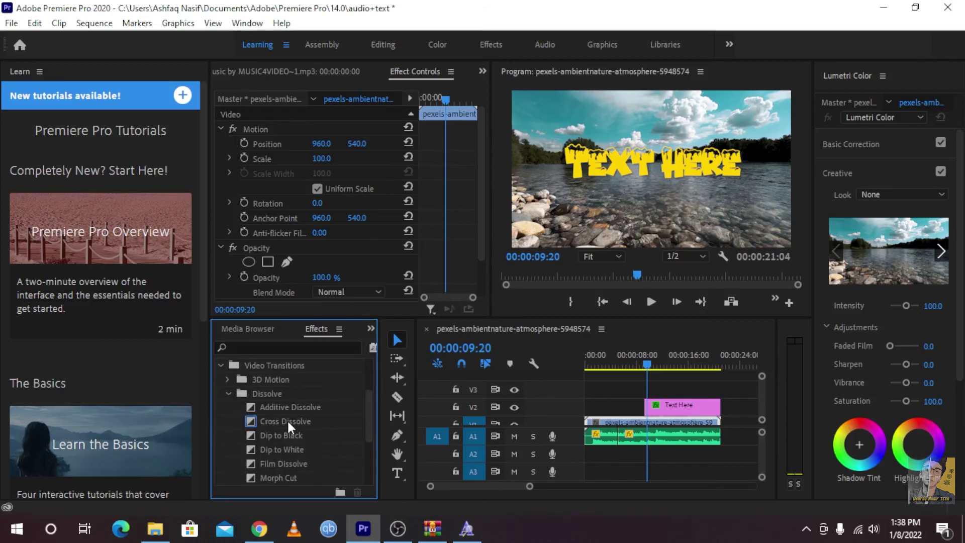
left_click_drag(287, 421, 650, 413)
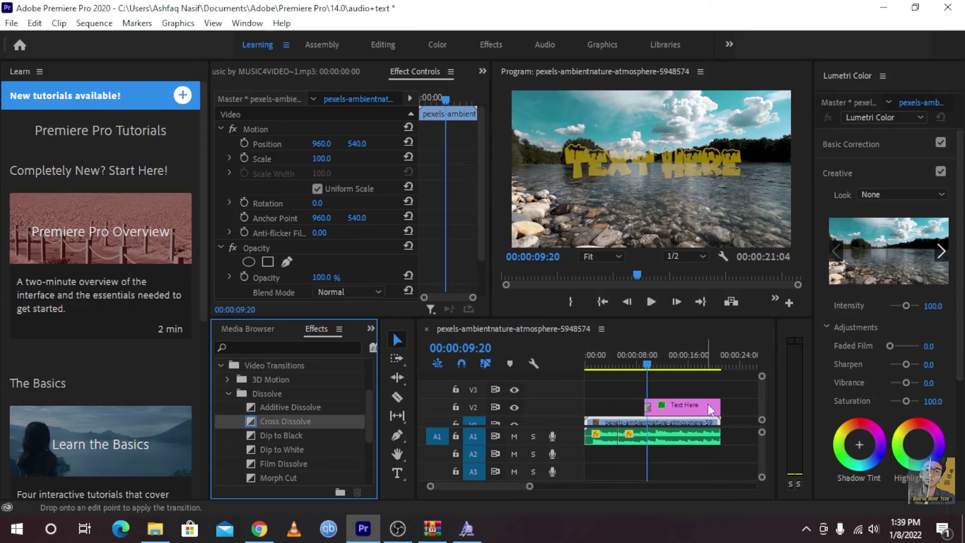
left_click_drag(708, 407, 716, 406)
Play the start of the title clip to preview the Cross Dissolve transition.
left_click_drag(645, 364, 640, 366)
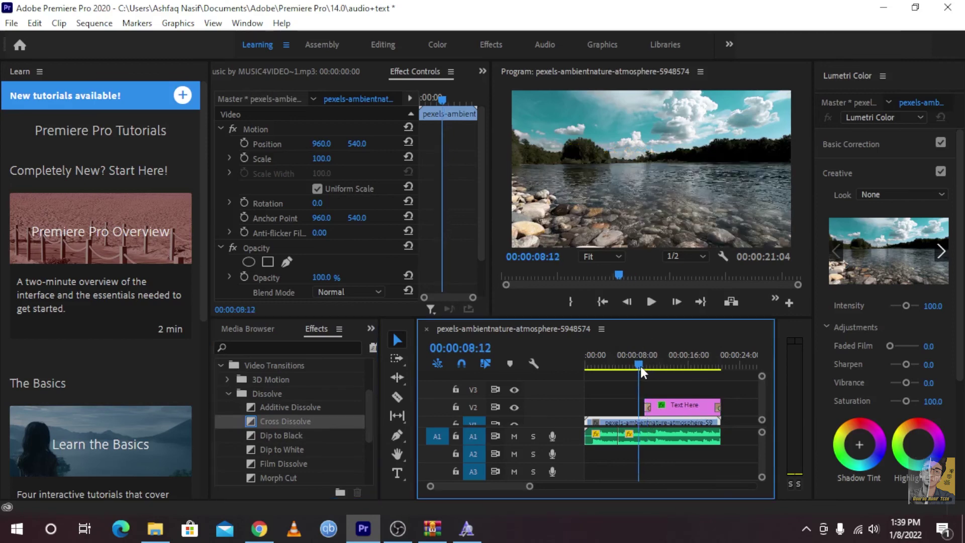
left_click(650, 303)
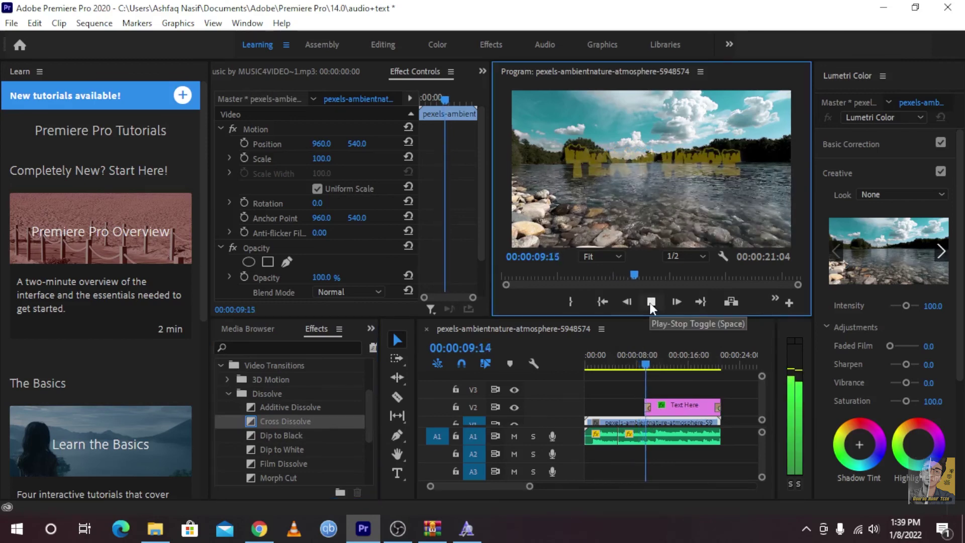
left_click(649, 303)
Replace the transition at the start of the title clip with Page Peel from the video transitions.
scroll(281, 422, "down", 1)
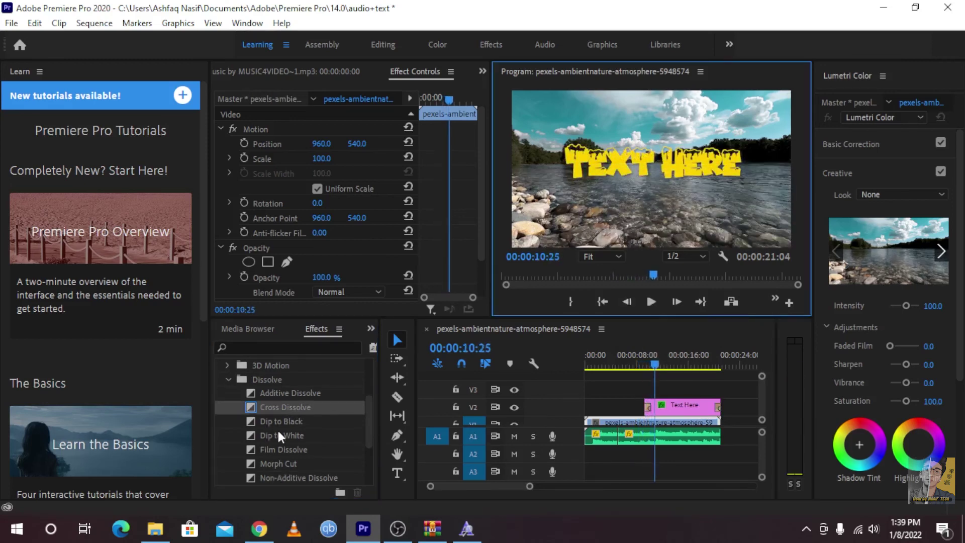
scroll(282, 434, "down", 4)
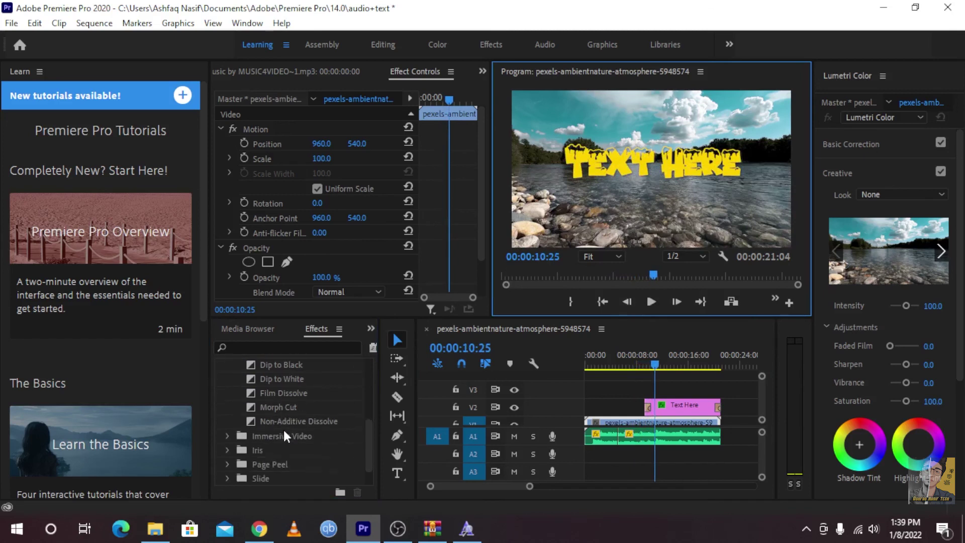
double_click(240, 462)
scroll(239, 460, "down", 4)
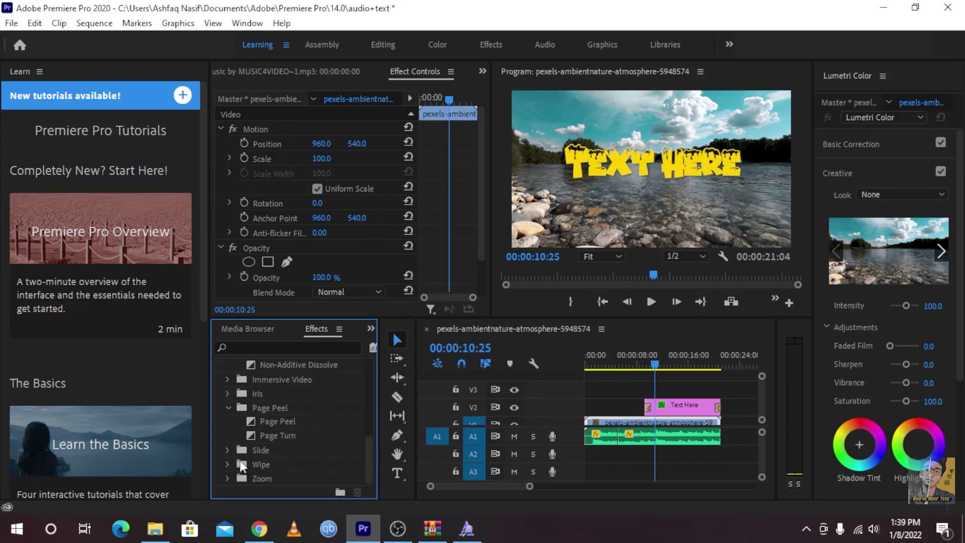
left_click(279, 423)
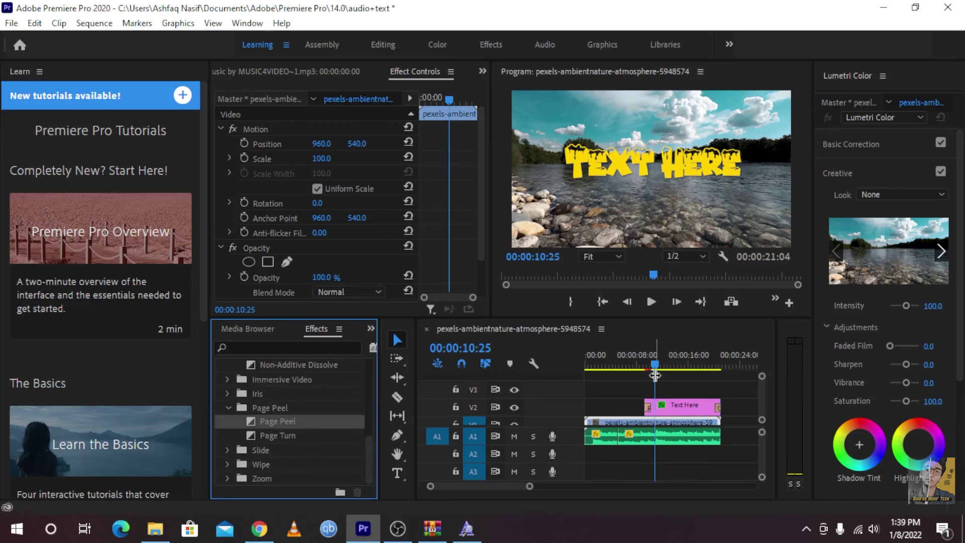
Play the start of the title clip to preview the Page Peel transition.
left_click(643, 371)
left_click(655, 300)
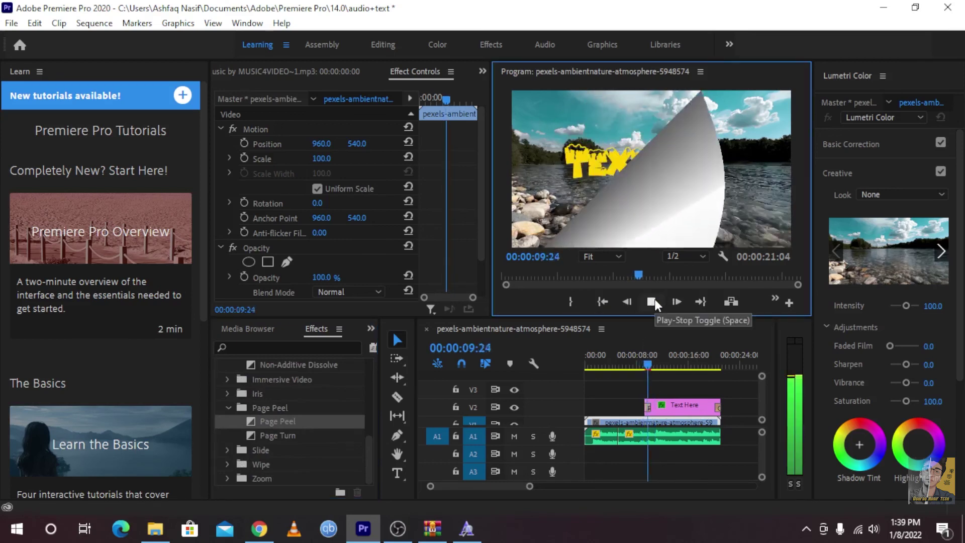
left_click(654, 297)
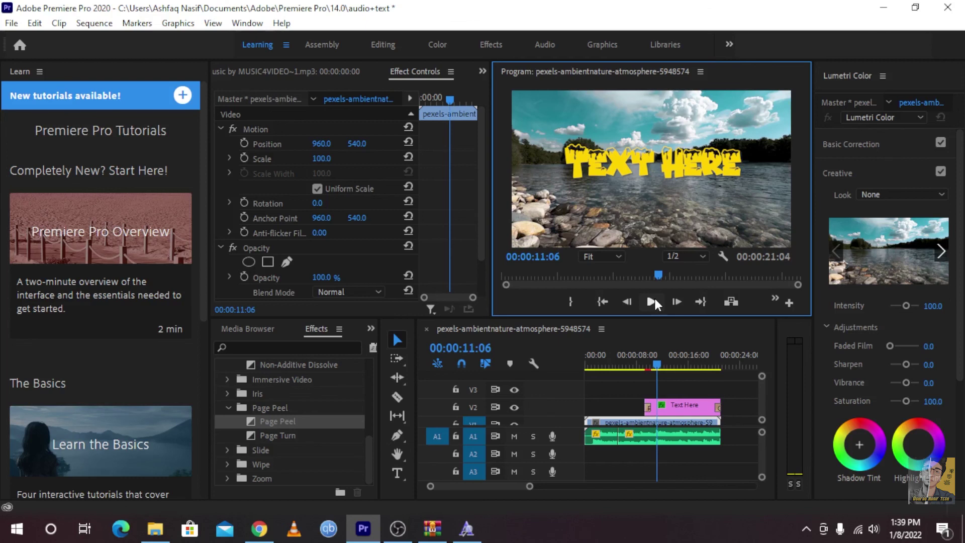
Minimise Premiere Pro, the font preview, the winter_sunday_3.zip archive and the browser to return to the desktop.
left_click(883, 7)
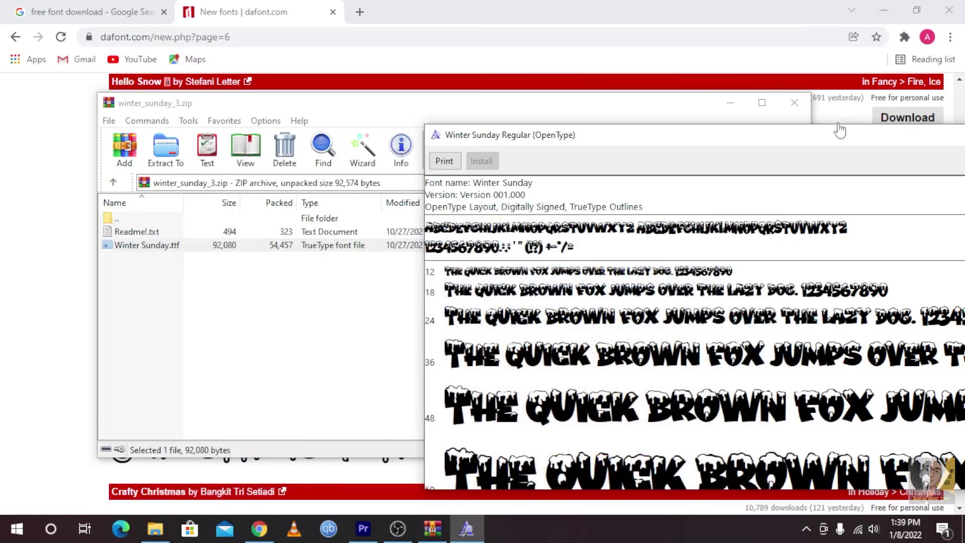
left_click_drag(839, 130, 357, 136)
left_click(626, 136)
left_click(730, 102)
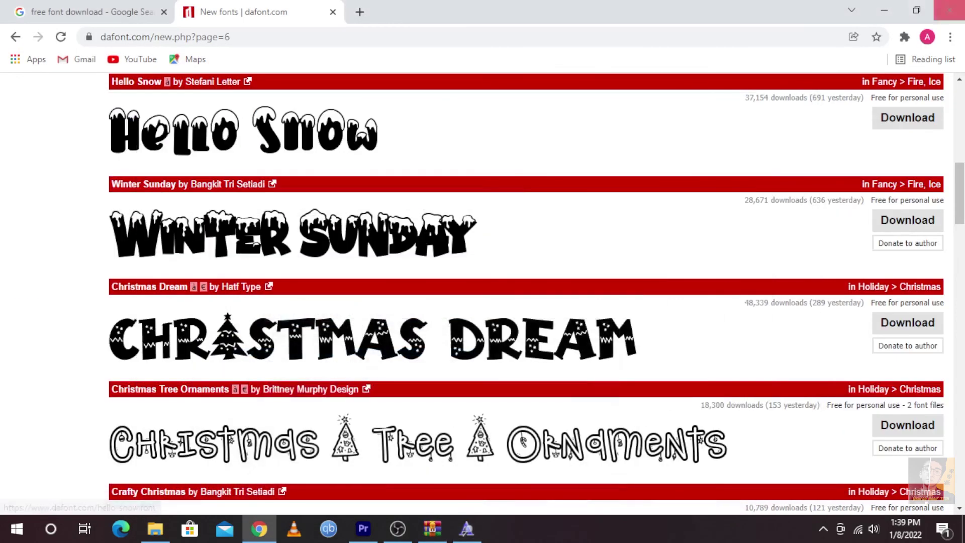
left_click(890, 12)
left_click(640, 42)
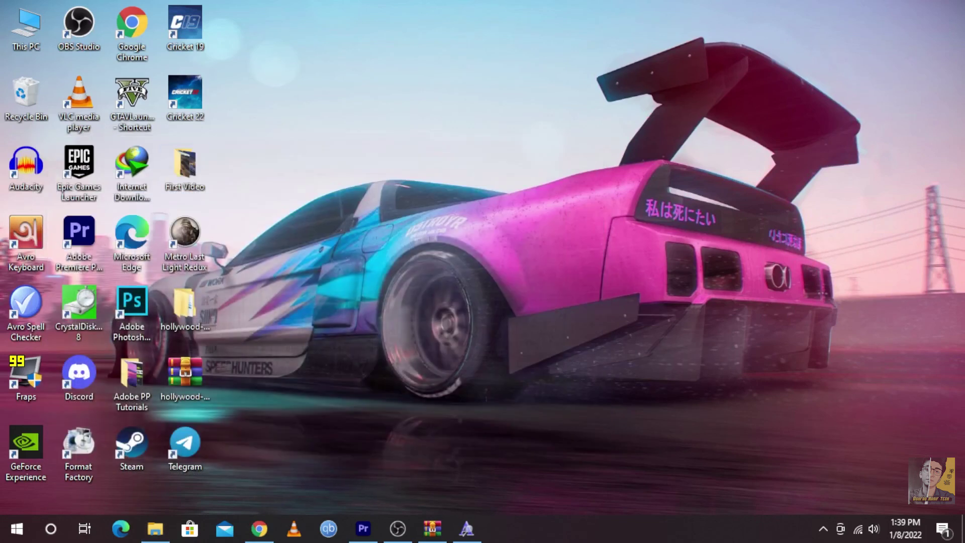